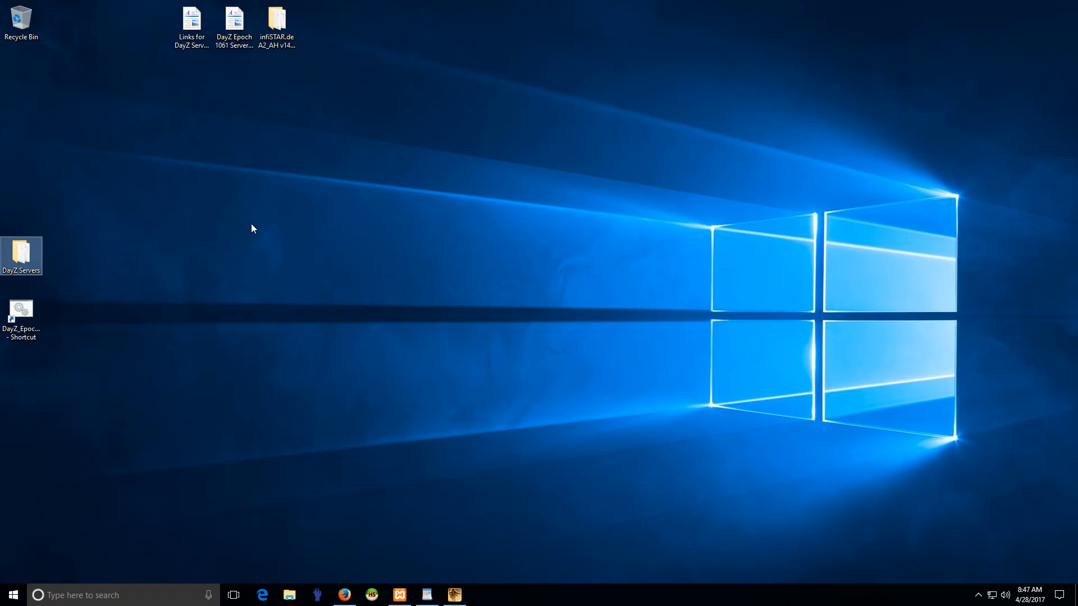
{"action": "key", "text": "Return"}
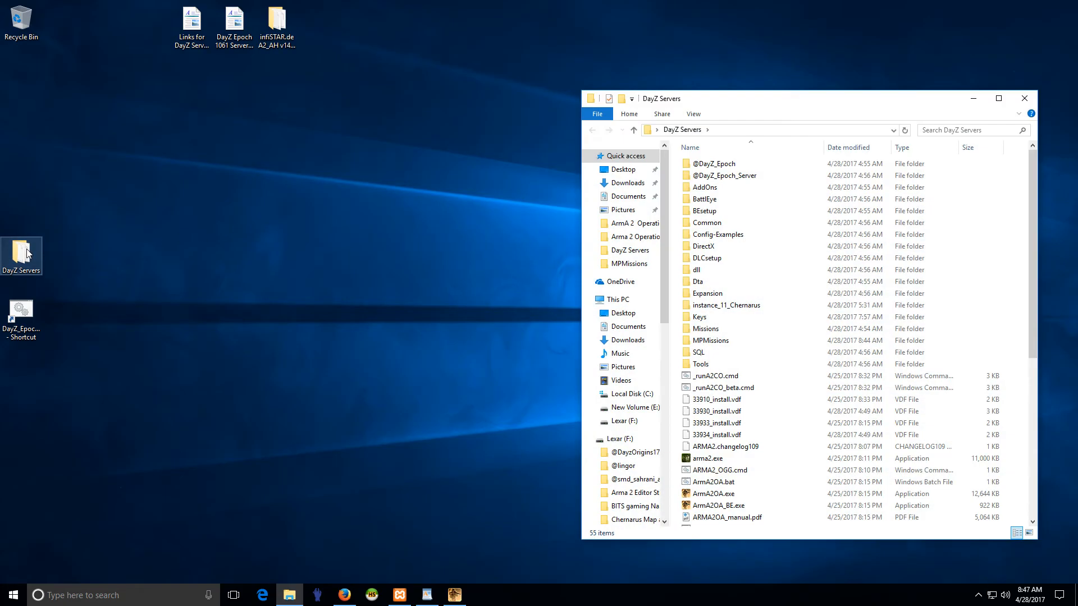
{"action": "left_click", "coordinate": [746, 176]}
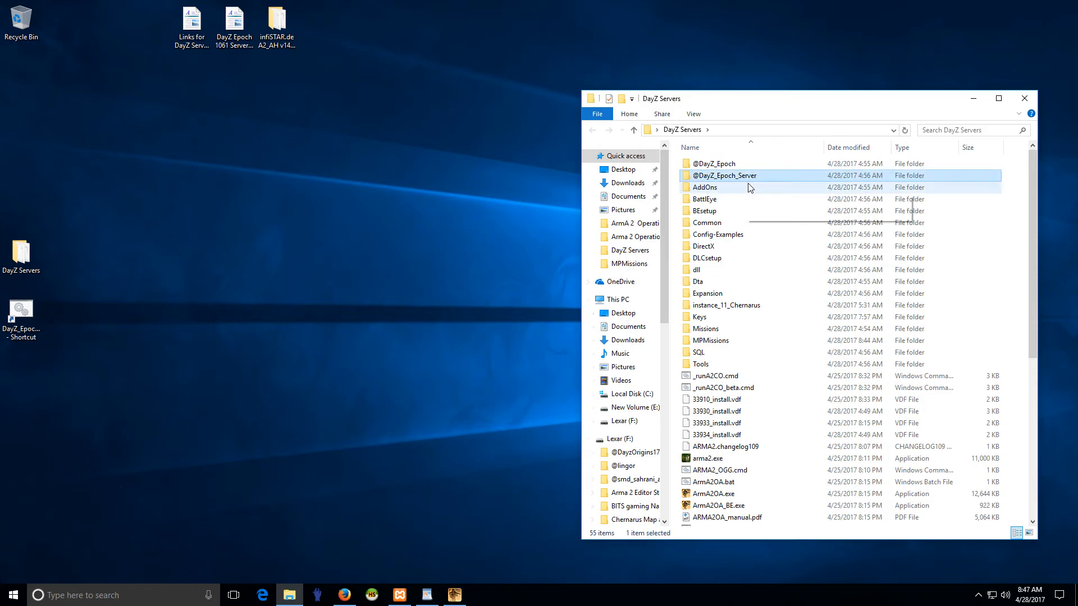
{"action": "left_click", "coordinate": [748, 188]}
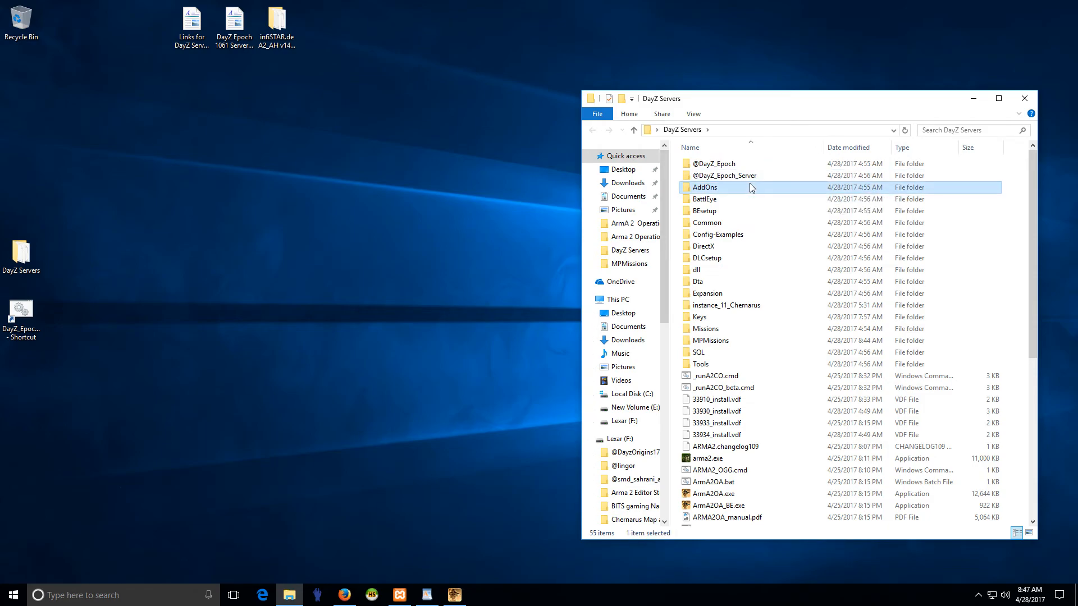
{"action": "key", "text": "Up"}
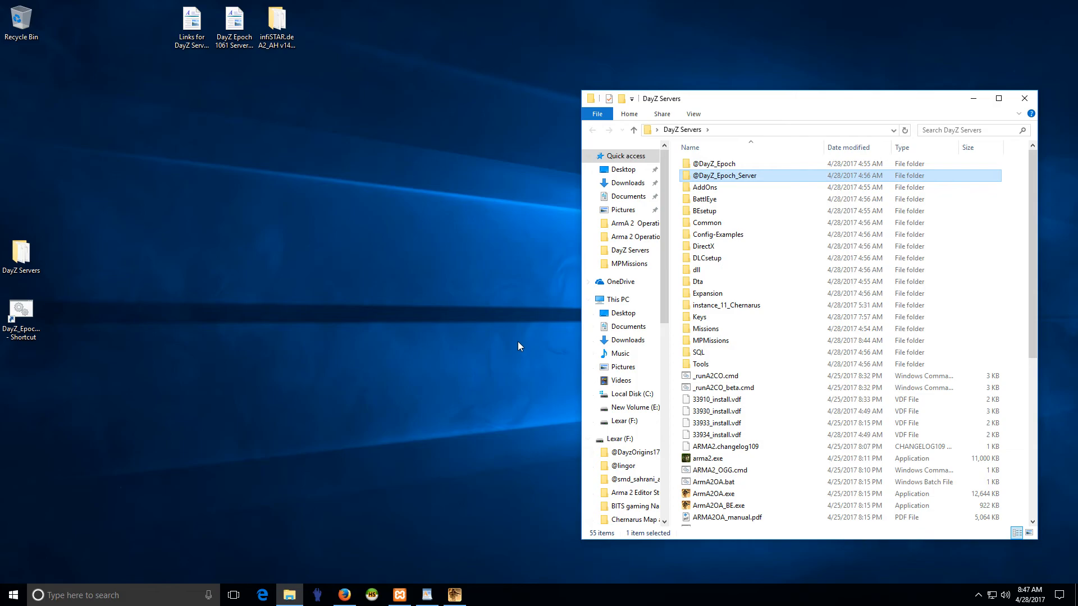
- Switch to Firefox and download the Arma2 DayZ: Epoch 1.0.6.1 (Build A) Server Files from the DayZ Epoch downloads page
{"action": "mouse_move", "coordinate": [732, 179]}
{"action": "left_click", "coordinate": [344, 594]}
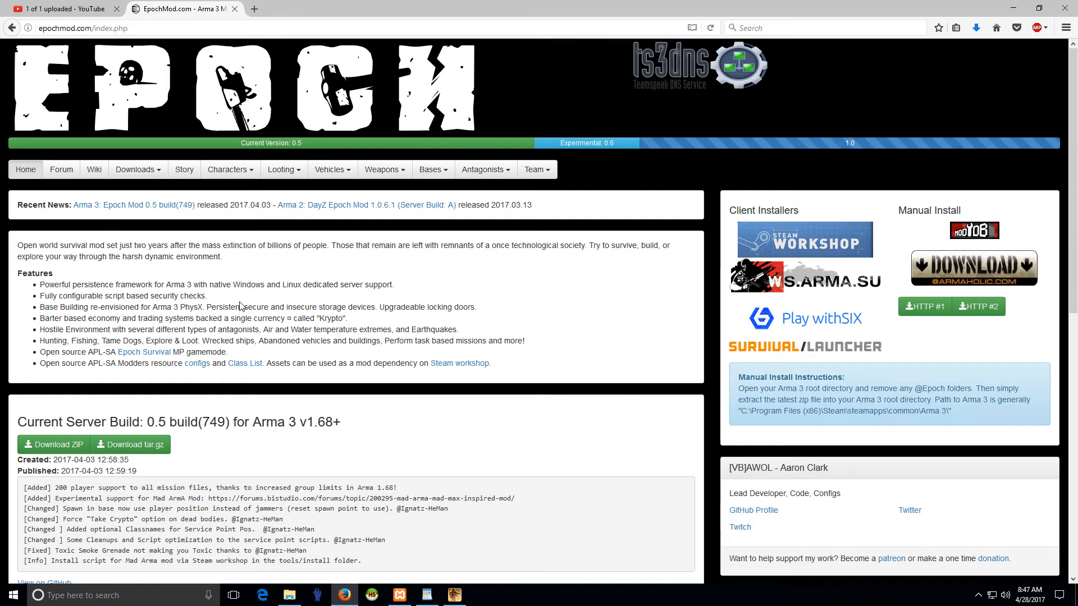
{"action": "left_click", "coordinate": [138, 170]}
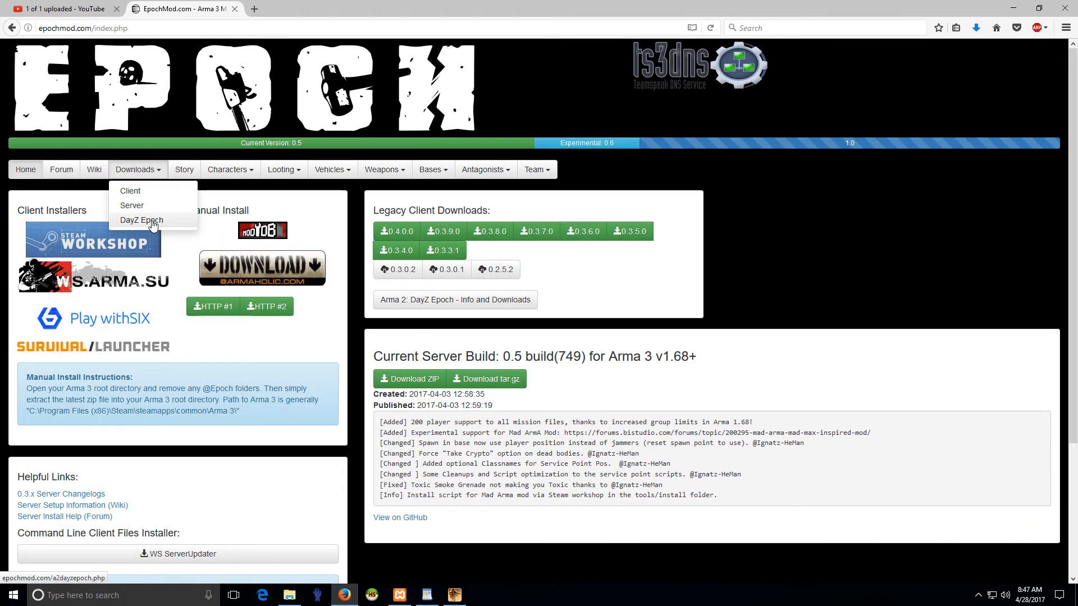
{"action": "left_click", "coordinate": [153, 221]}
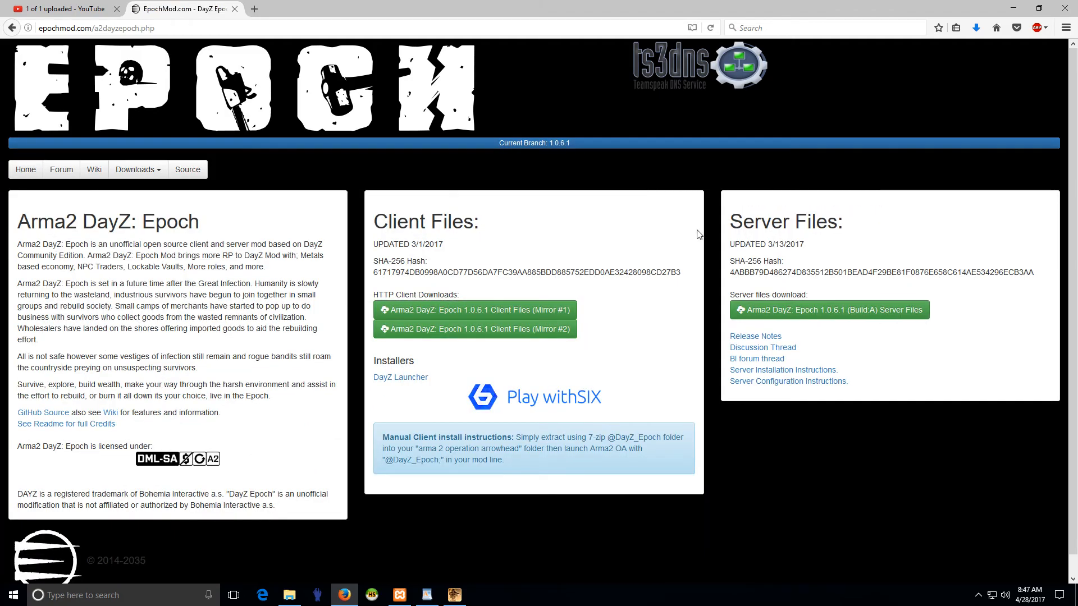
{"action": "left_click", "coordinate": [829, 310]}
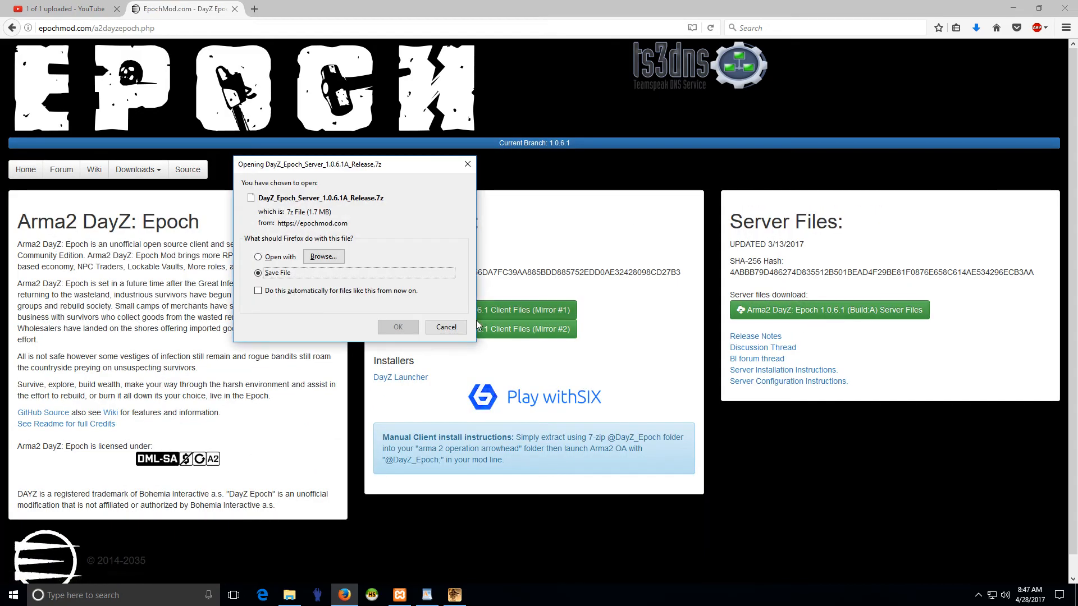
{"action": "left_click", "coordinate": [397, 328]}
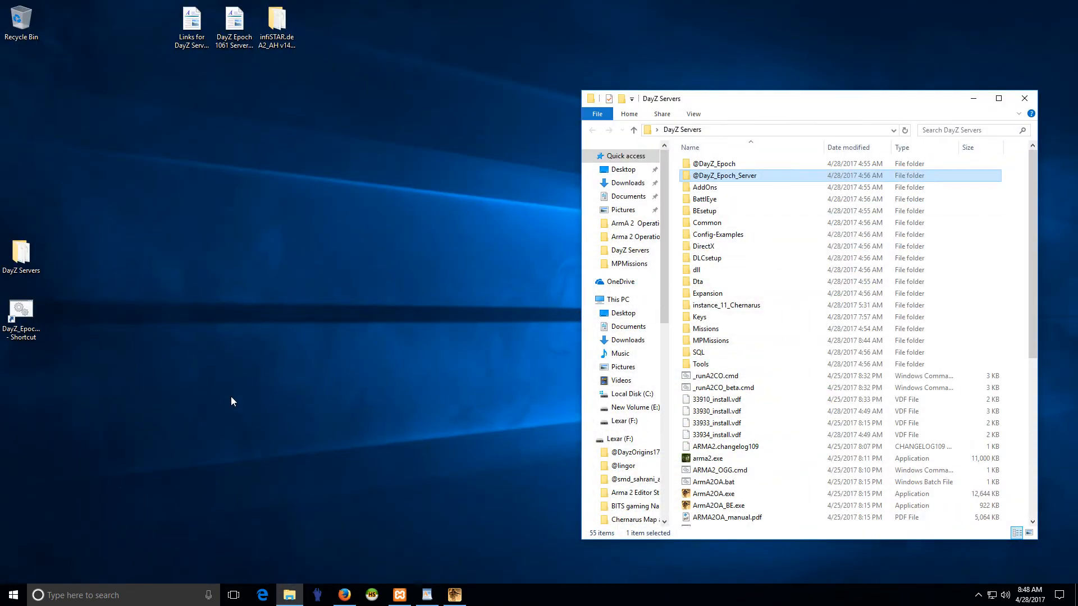
- Open the Downloads folder in a new File Explorer window and place it beside the DayZ Servers window
{"action": "right_click", "coordinate": [13, 595]}
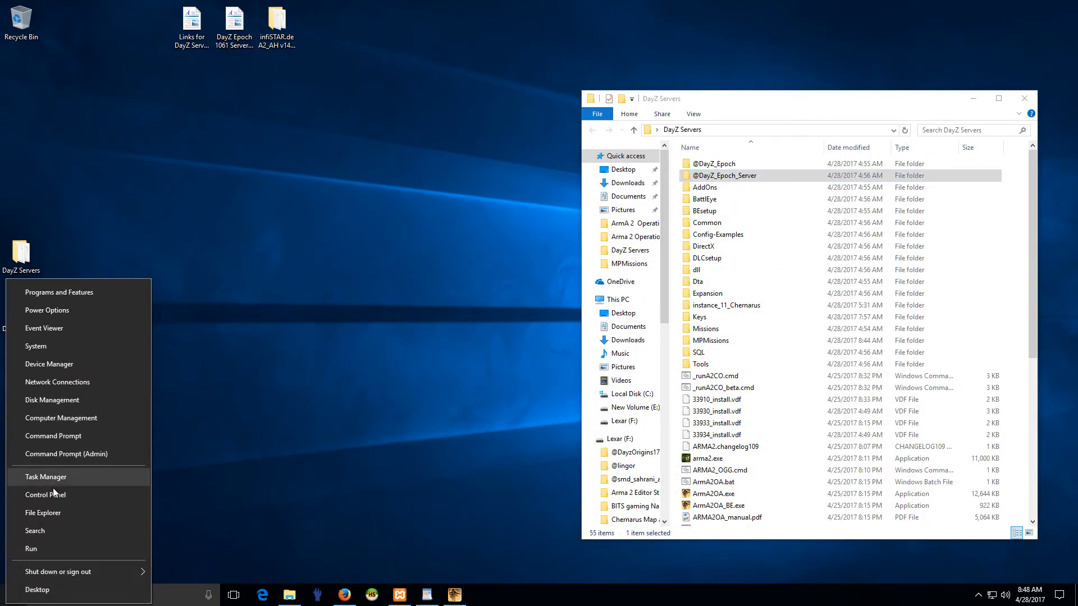
{"action": "left_click", "coordinate": [52, 513]}
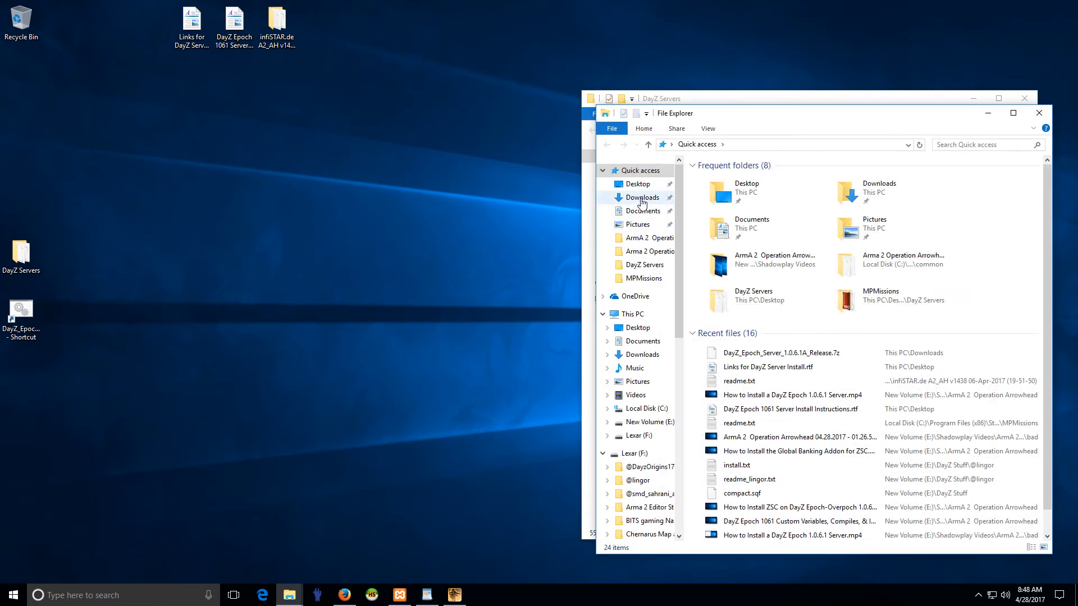
{"action": "left_click", "coordinate": [642, 197]}
{"action": "left_click_drag", "start_coordinate": [811, 117], "coordinate": [216, 112]}
- Extract DayZ_Epoch_Server_1.0.6.1A_Release.7z with 7-Zip into a folder of the same name and open that folder
{"action": "right_click", "coordinate": [176, 175]}
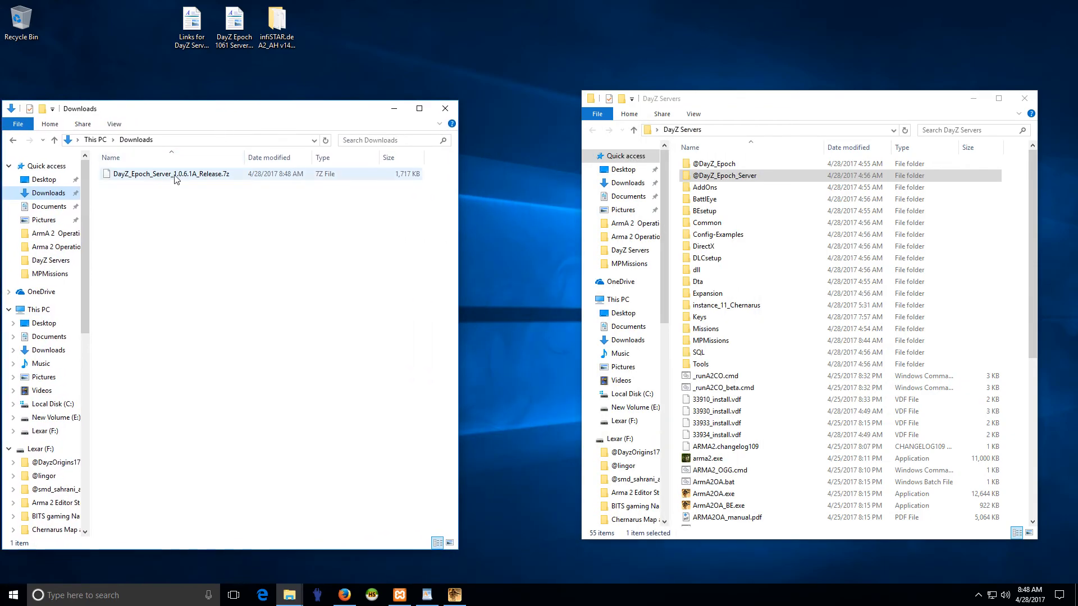
{"action": "mouse_move", "coordinate": [210, 196]}
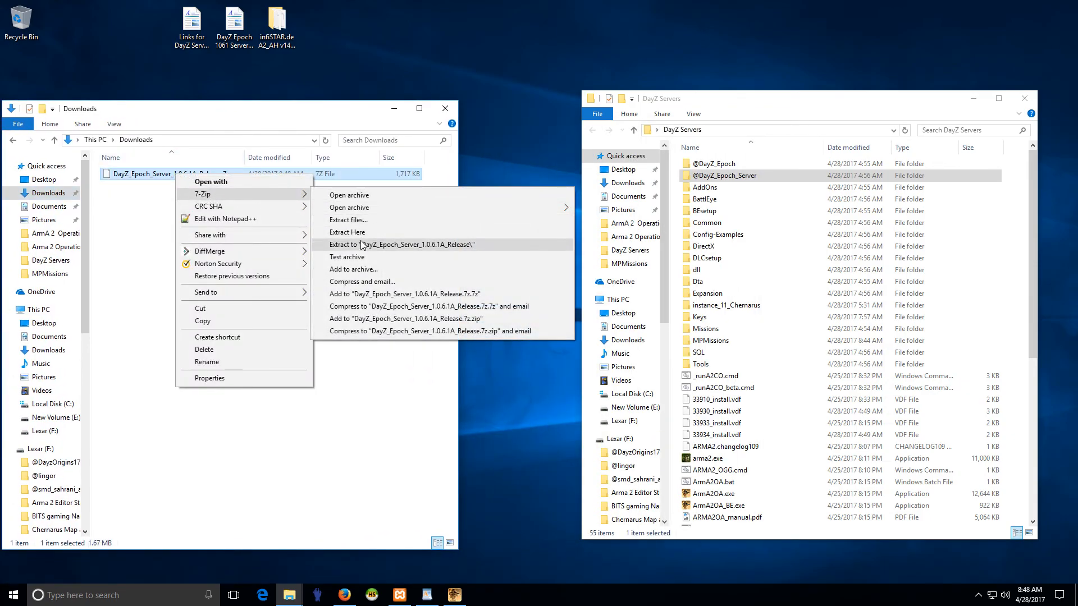
{"action": "left_click", "coordinate": [418, 245]}
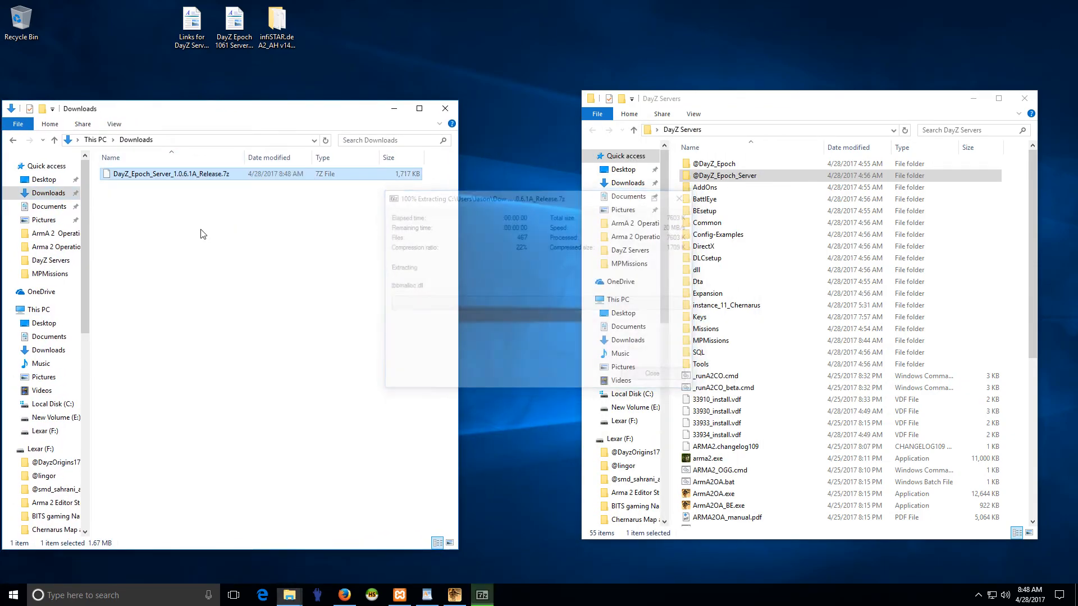
{"action": "left_click", "coordinate": [196, 189]}
{"action": "double_click", "coordinate": [196, 189]}
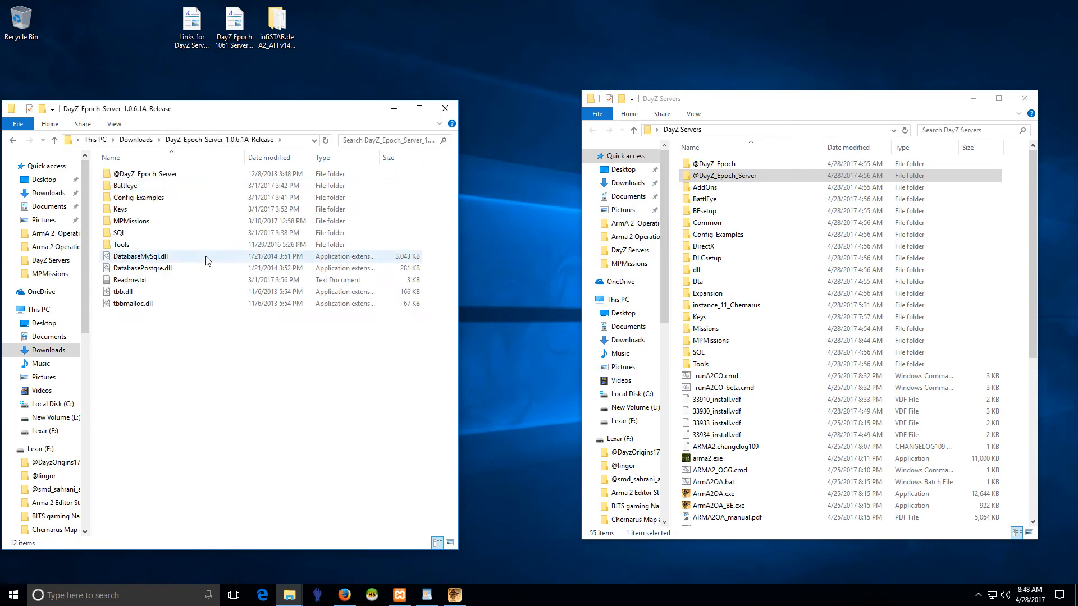
{"action": "right_click", "coordinate": [151, 175]}
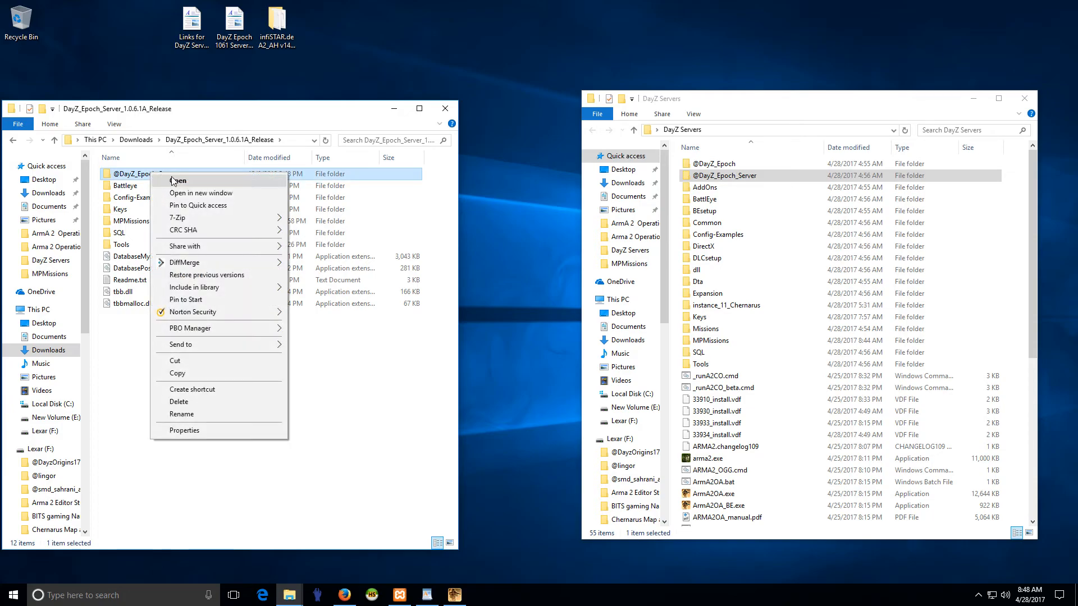
{"action": "left_click", "coordinate": [139, 175]}
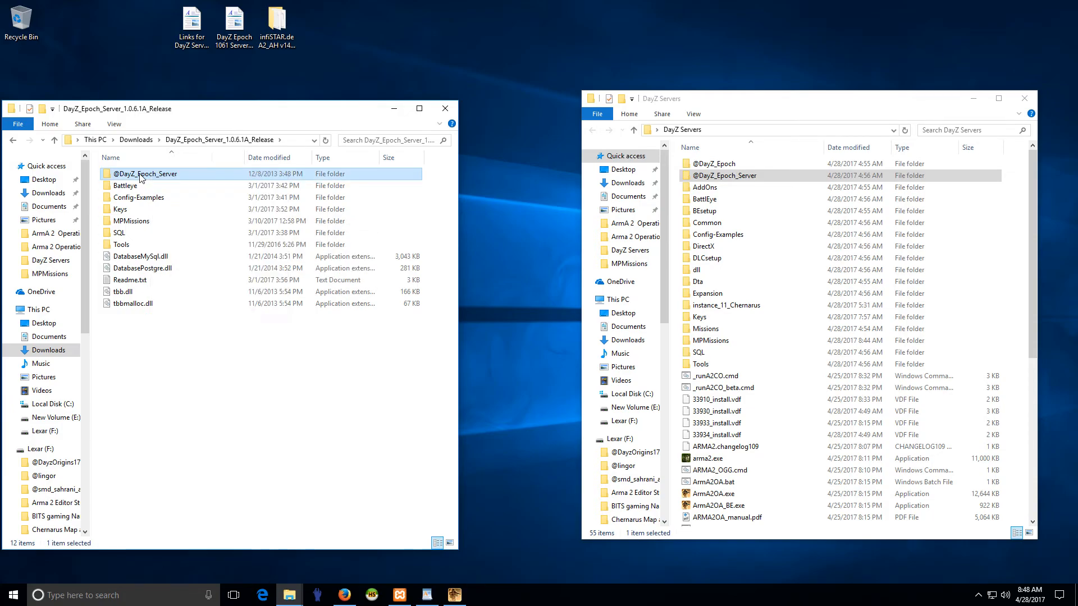
{"action": "left_click", "coordinate": [150, 174]}
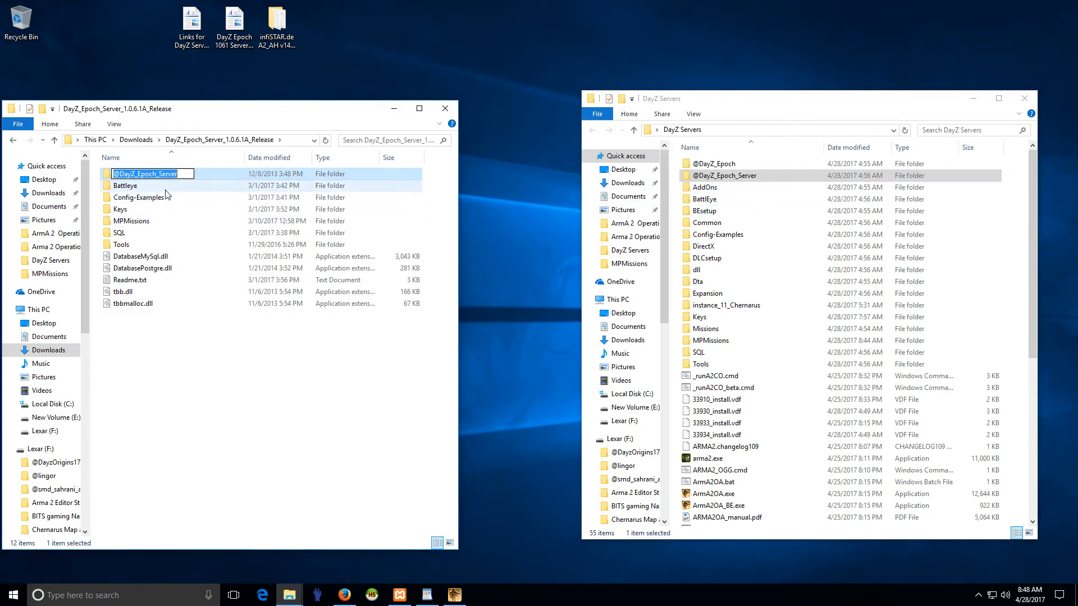
{"action": "left_click", "coordinate": [143, 173]}
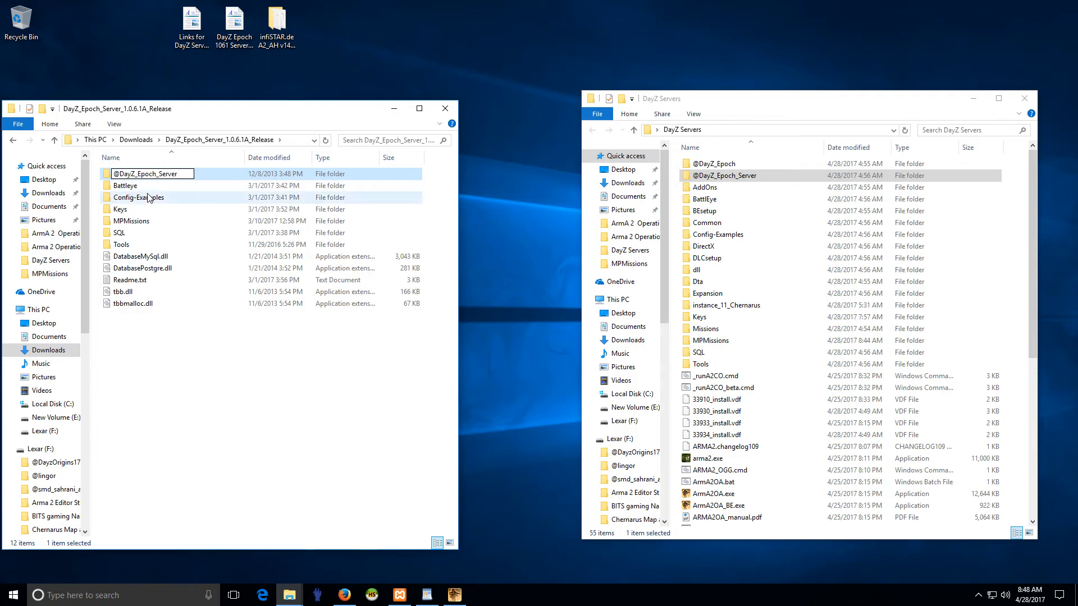
{"action": "type", "text": "Over"}
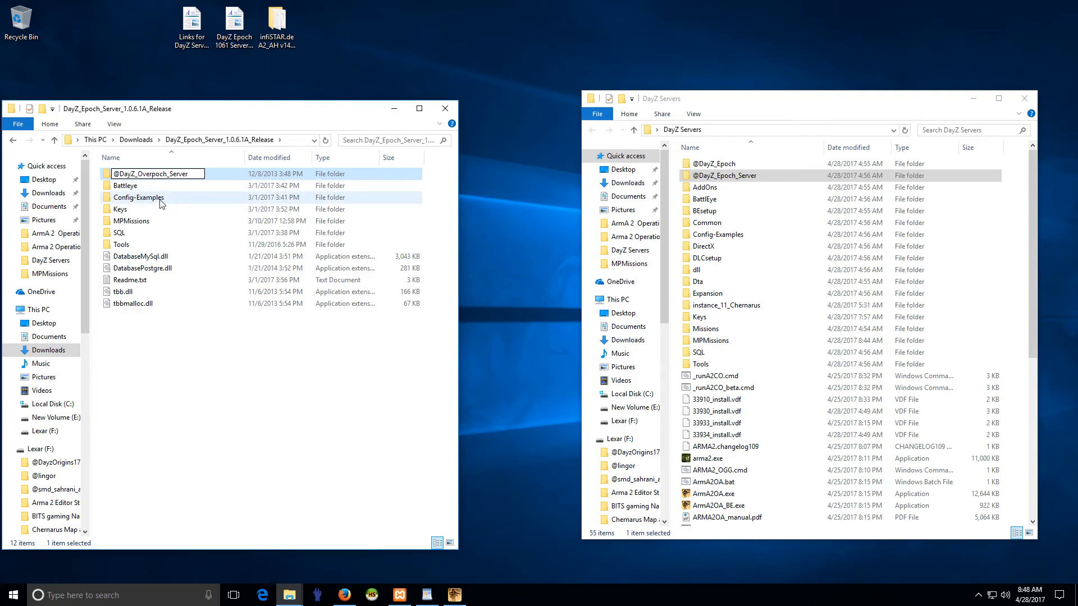
{"action": "left_click", "coordinate": [161, 200]}
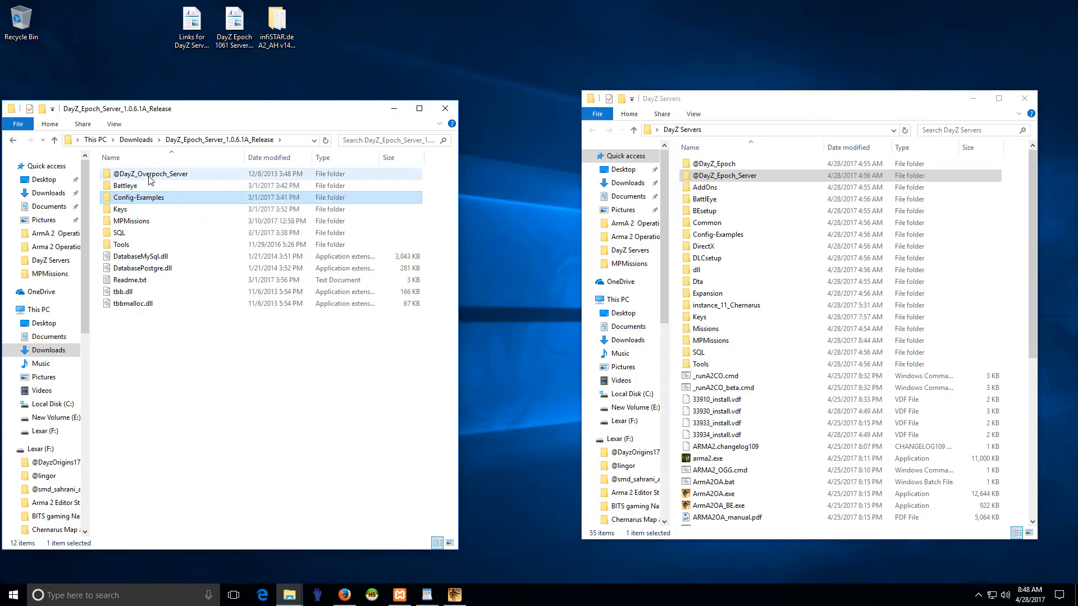
{"action": "left_click", "coordinate": [162, 178]}
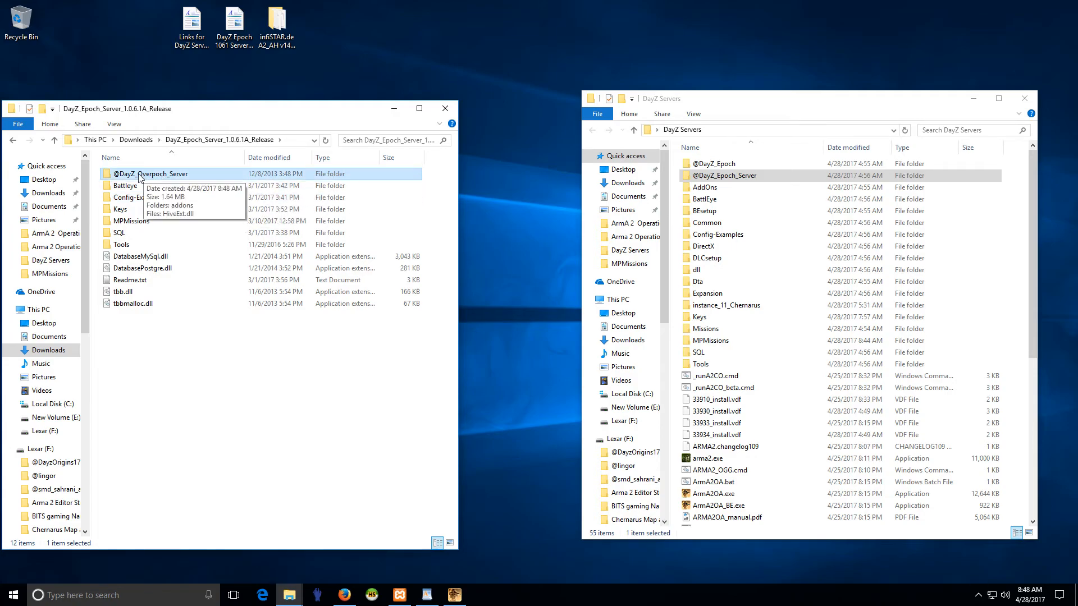
{"action": "left_click_drag", "start_coordinate": [140, 178], "coordinate": [676, 237]}
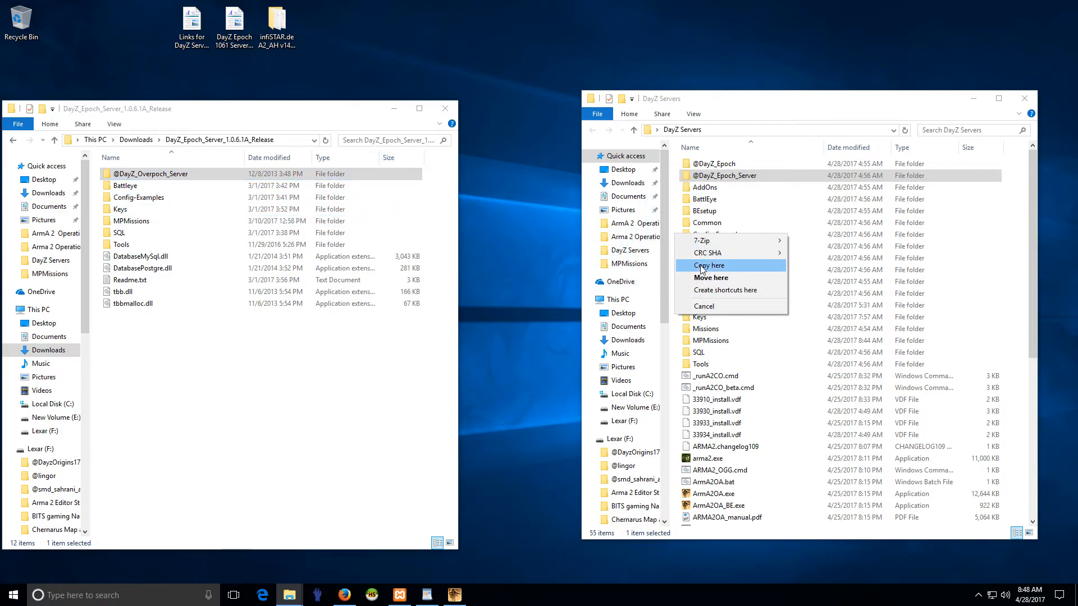
{"action": "left_click", "coordinate": [700, 266]}
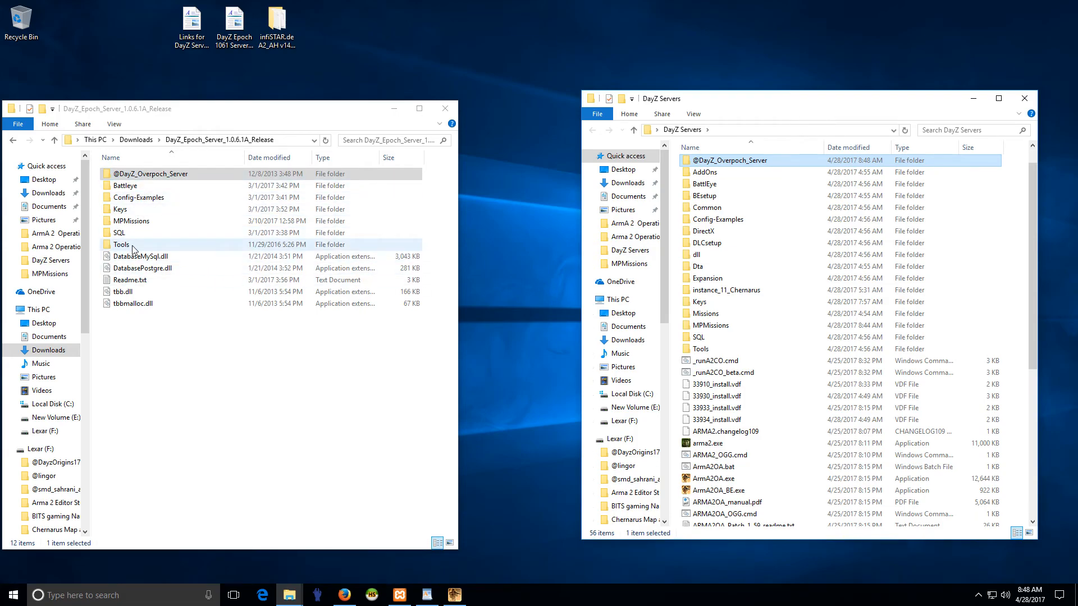
- In Config-Examples, rename the instance_11_Chernarus folder as instance_11_Overpoch_Chernarus and copy it into the DayZ Servers folder
{"action": "double_click", "coordinate": [140, 201]}
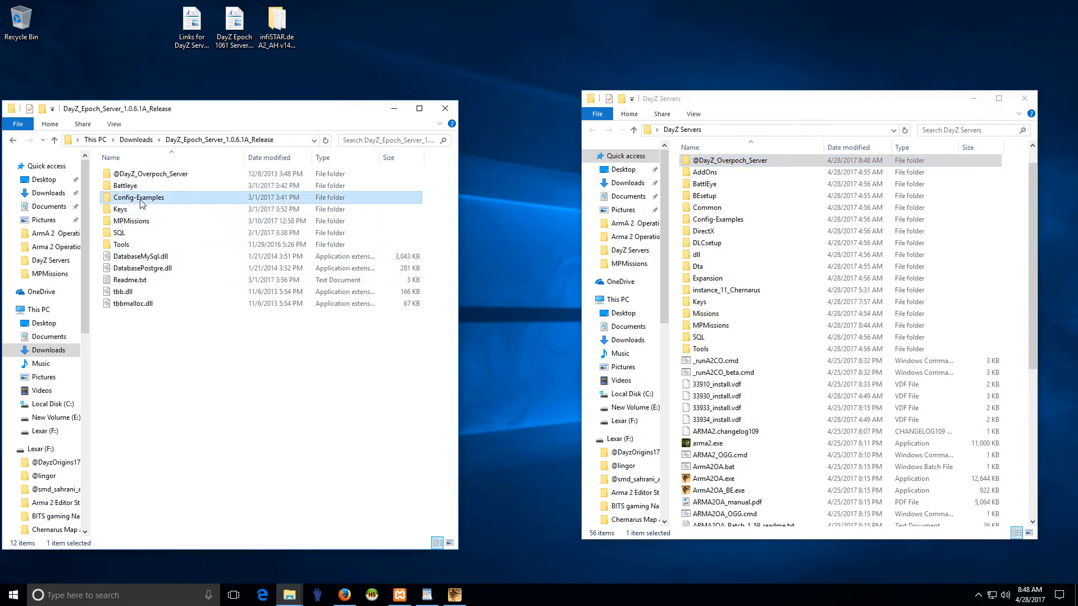
{"action": "left_click_drag", "start_coordinate": [135, 257], "coordinate": [162, 284]}
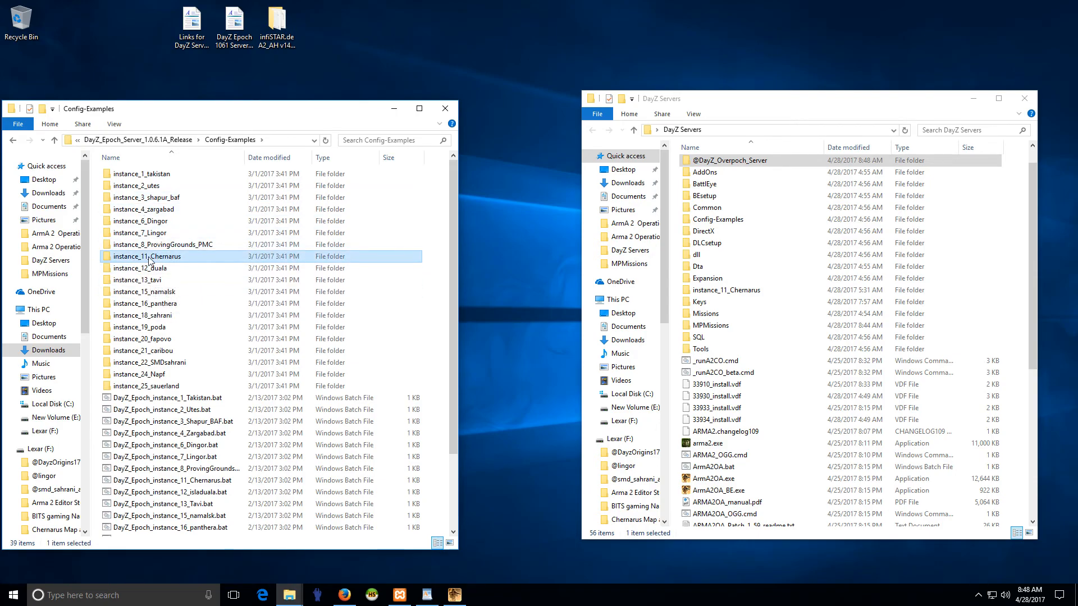
{"action": "right_click", "coordinate": [149, 259]}
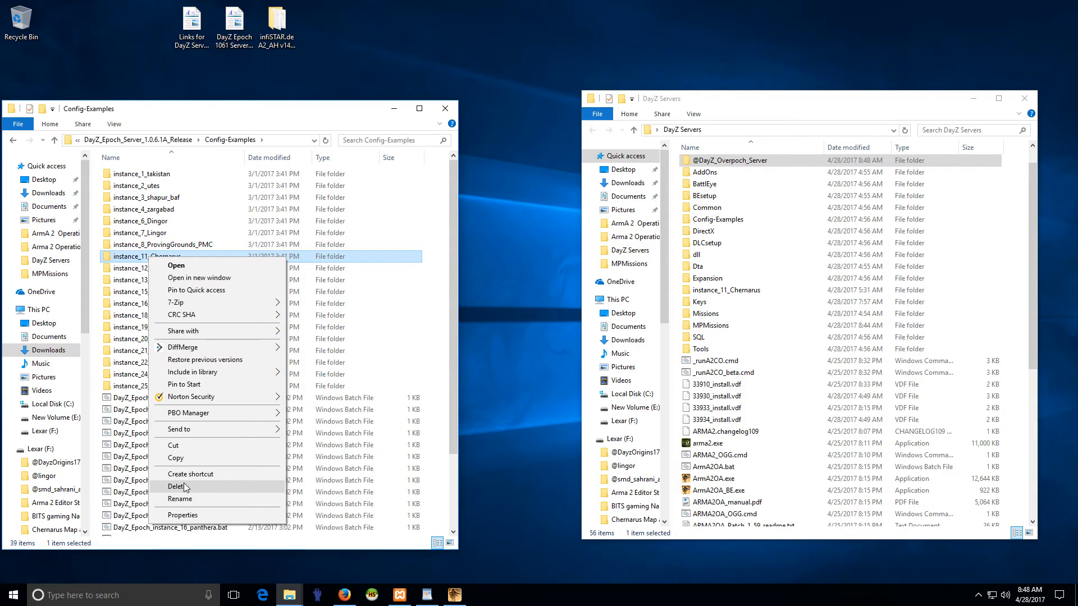
{"action": "left_click", "coordinate": [183, 499]}
{"action": "left_click", "coordinate": [151, 256]}
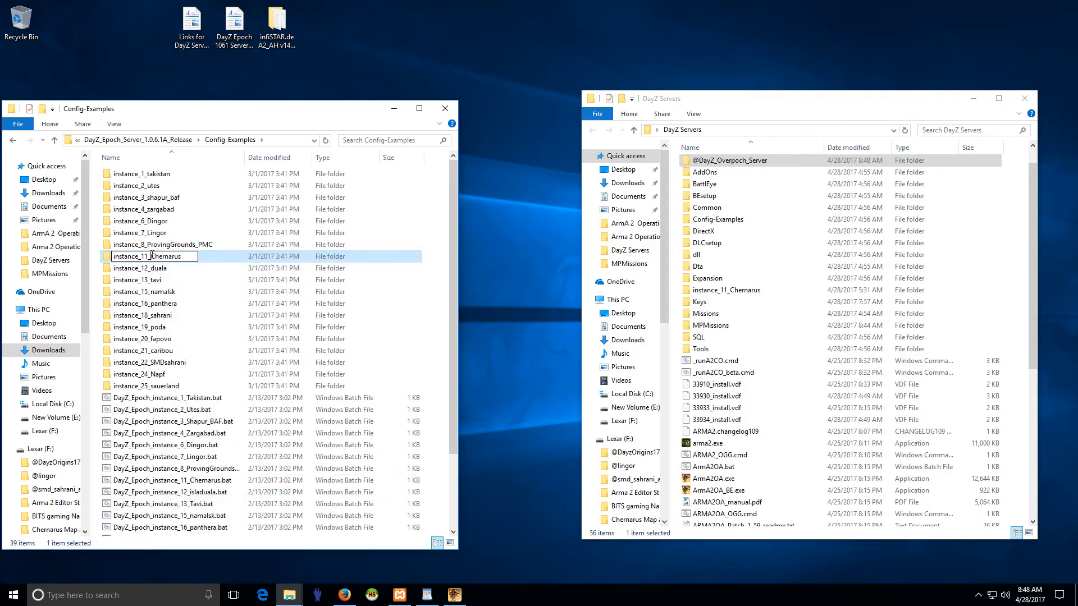
{"action": "type", "text": "Overpoch_"}
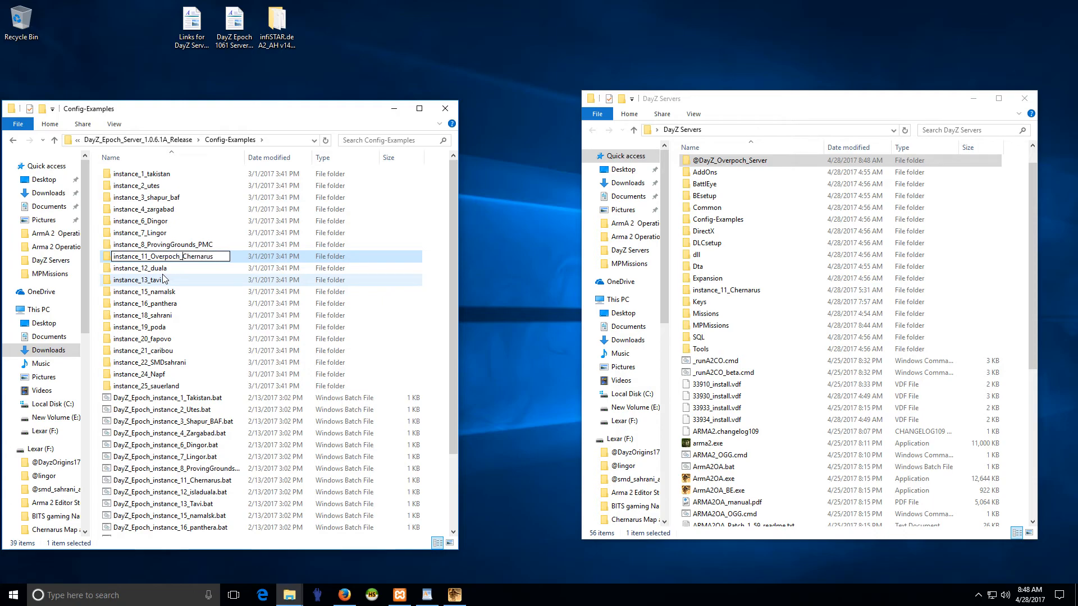
{"action": "key", "text": "Return"}
{"action": "left_click_drag", "start_coordinate": [163, 256], "coordinate": [678, 251]}
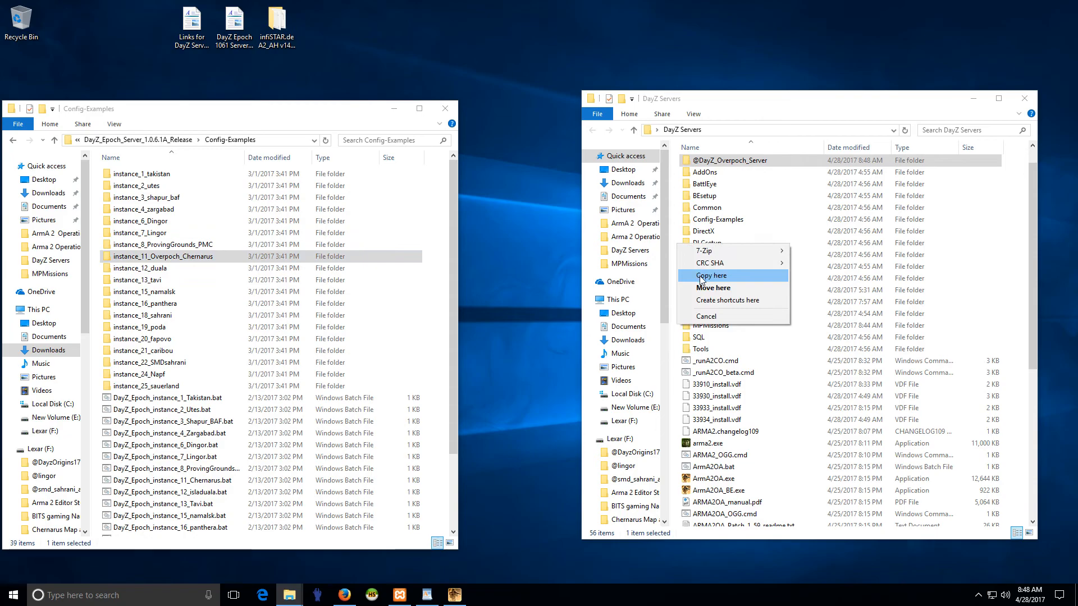
{"action": "left_click", "coordinate": [708, 275]}
- Rename the batch file DayZ_Epoch_instance_11_Chernarus.bat in Config-Examples as DayZ_Overpoch_instance_11_Chernarus.bat
{"action": "scroll", "coordinate": [331, 292], "scroll_direction": "down", "scroll_amount": 3}
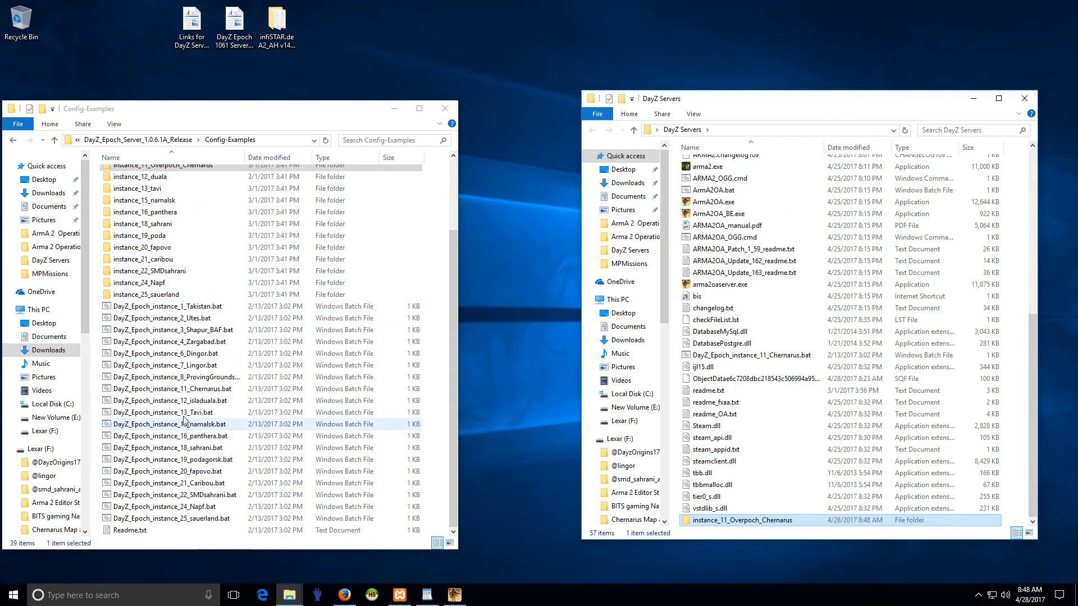
{"action": "right_click", "coordinate": [186, 389]}
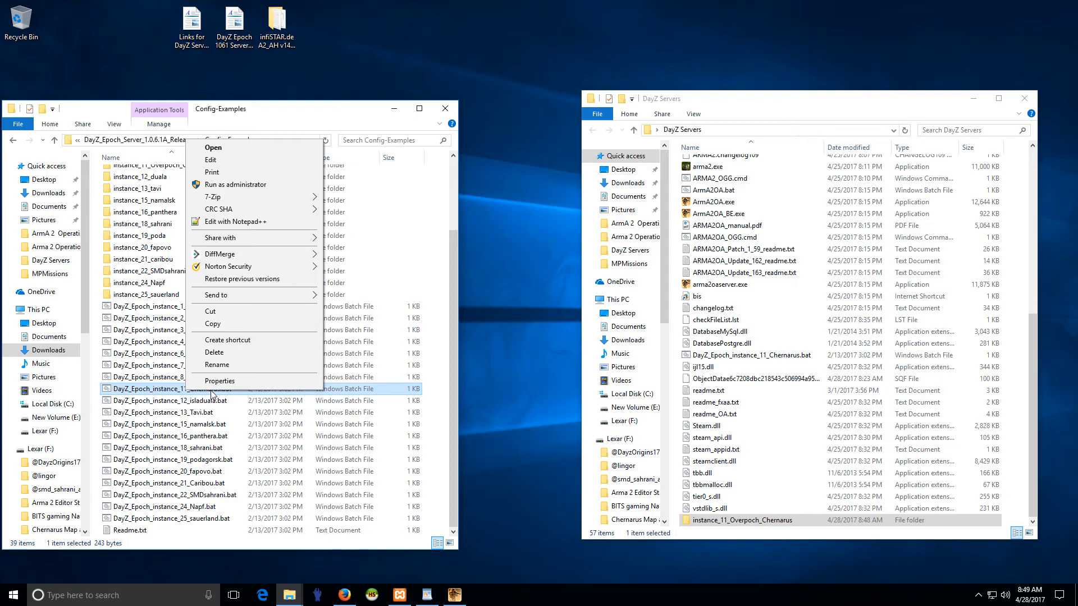
{"action": "left_click", "coordinate": [217, 365]}
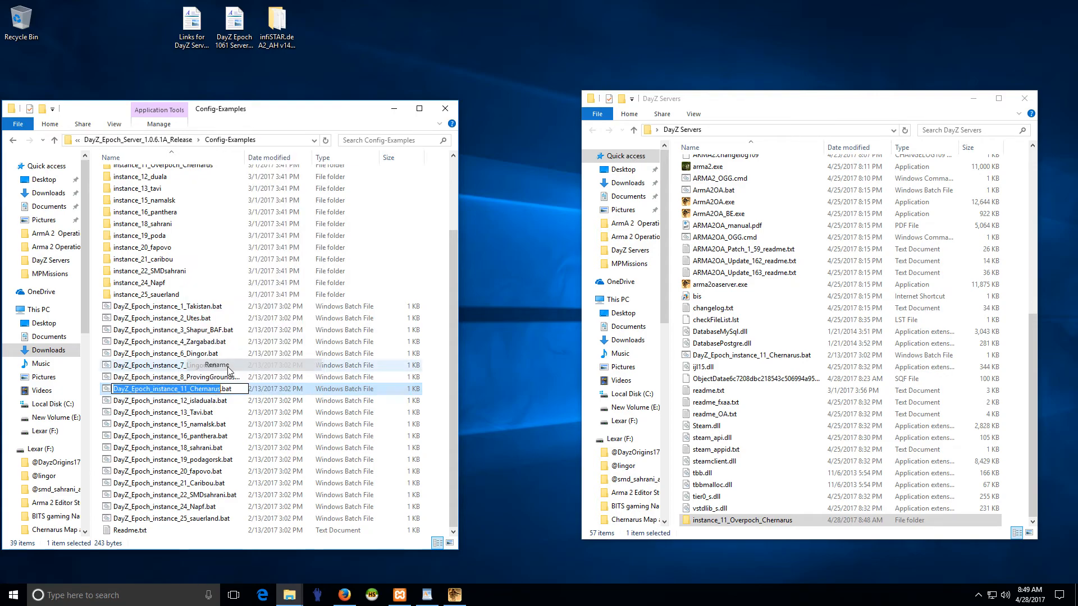
{"action": "left_click", "coordinate": [136, 389]}
{"action": "key", "text": "BackSpace"}
{"action": "type", "text": "Over"}
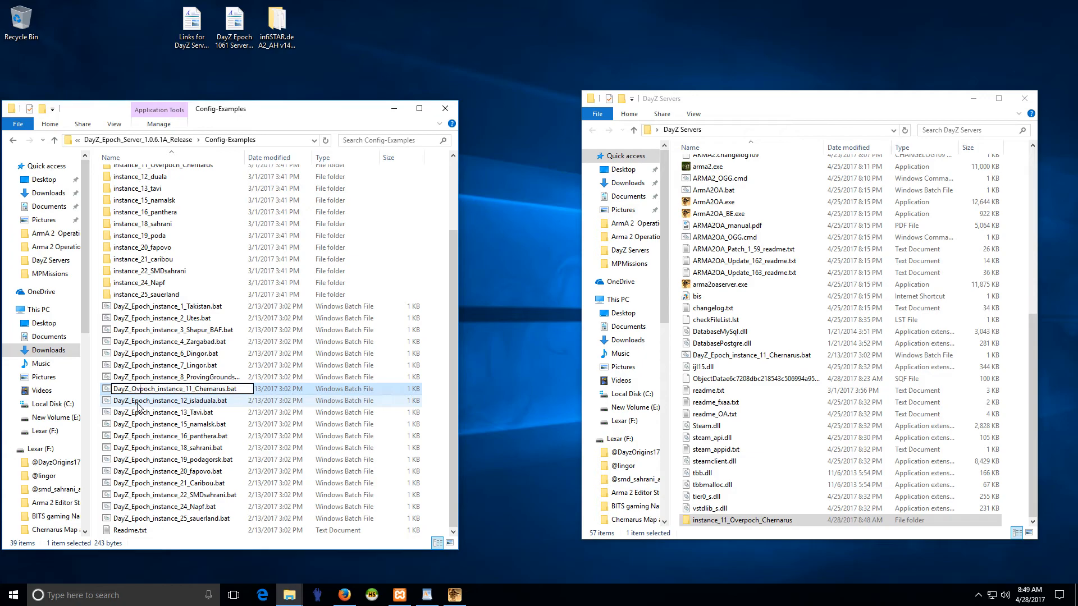
{"action": "key", "text": "Return"}
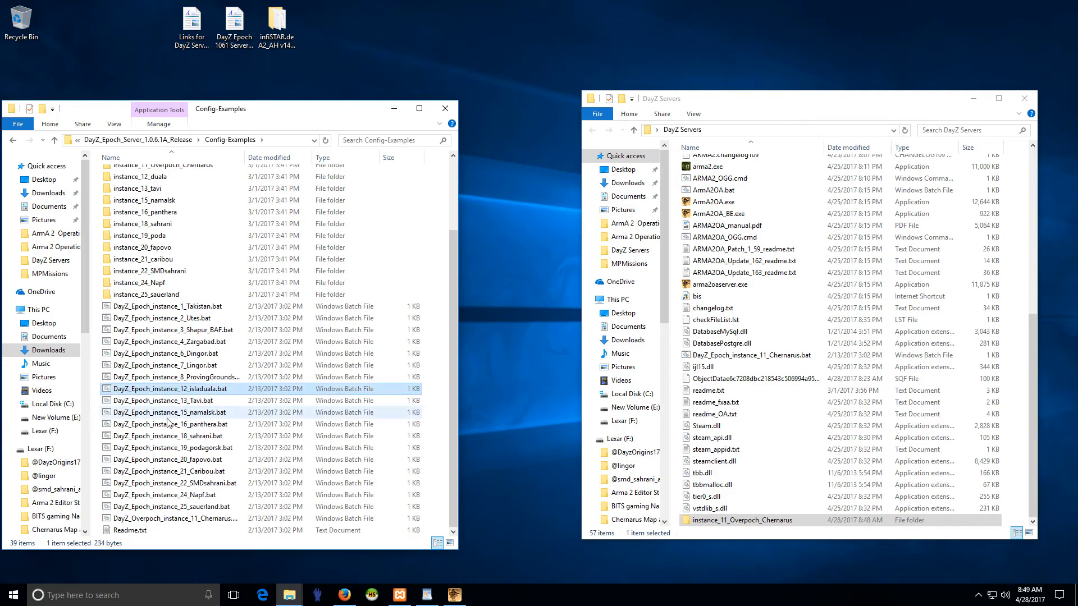
- Copy the batch file DayZ_Overpoch_instance_11_Chernarus.bat from Config-Examples into the DayZ Servers folder
{"action": "left_click_drag", "start_coordinate": [168, 523], "coordinate": [678, 360]}
{"action": "left_click", "coordinate": [705, 394]}
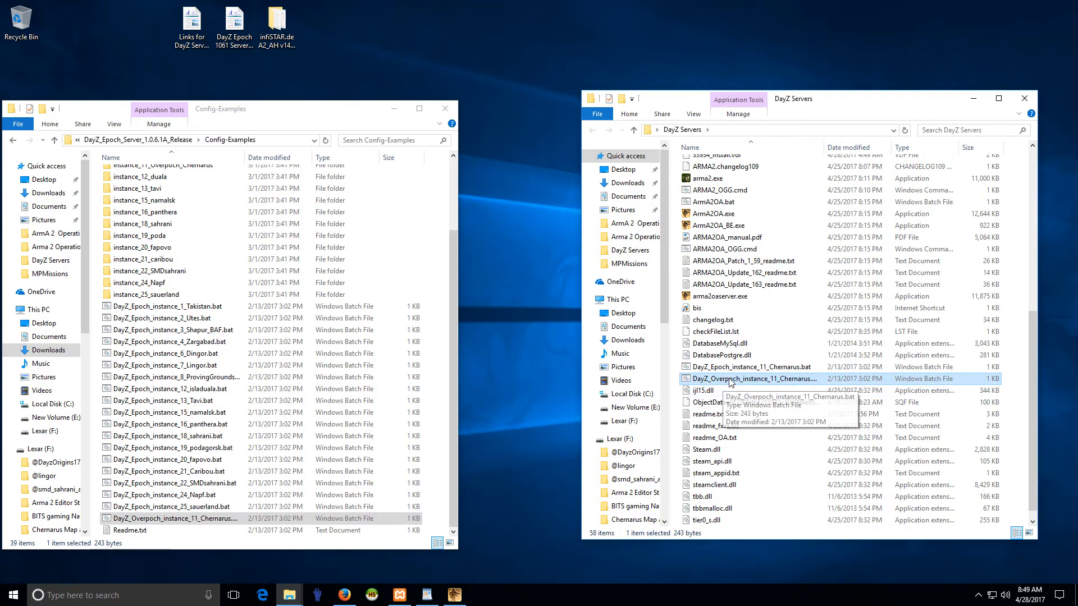
{"action": "left_click", "coordinate": [143, 282]}
- In the MPMissions folder of the extracted Epoch server release, rename the DayZ_Epoch_11.Chernarus folder as DayZ_Overpoch_11.Chernarus
{"action": "scroll", "coordinate": [144, 292], "scroll_direction": "up", "scroll_amount": 3}
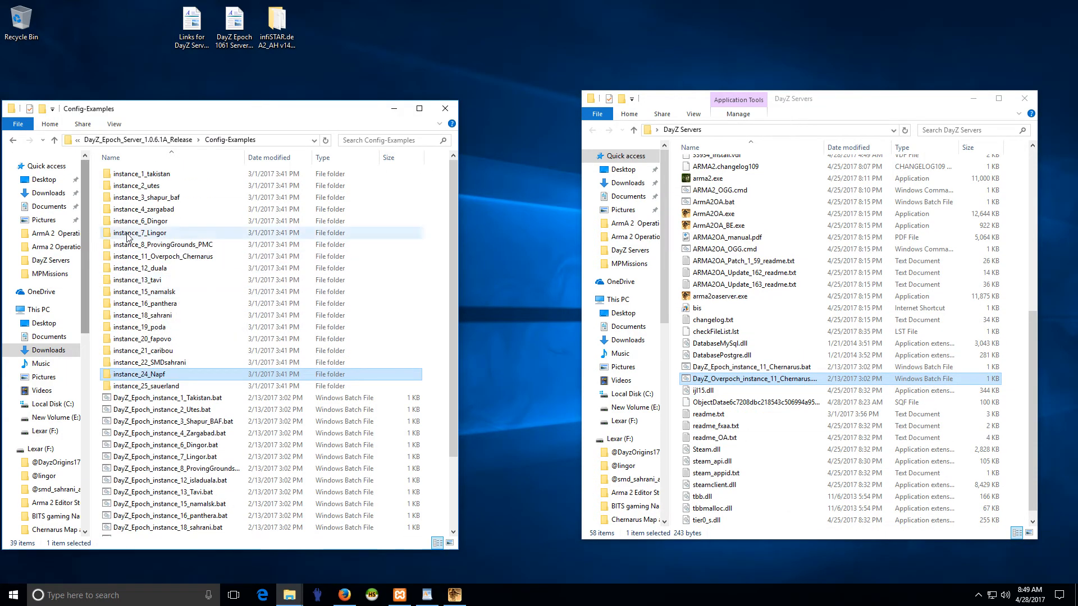
{"action": "left_click", "coordinate": [13, 145]}
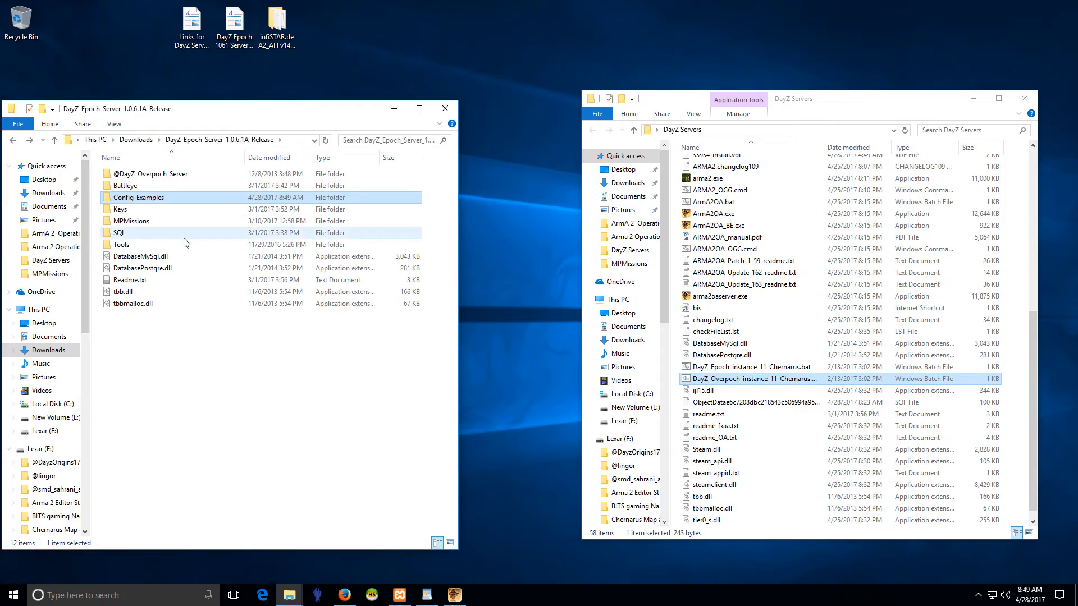
{"action": "double_click", "coordinate": [132, 221]}
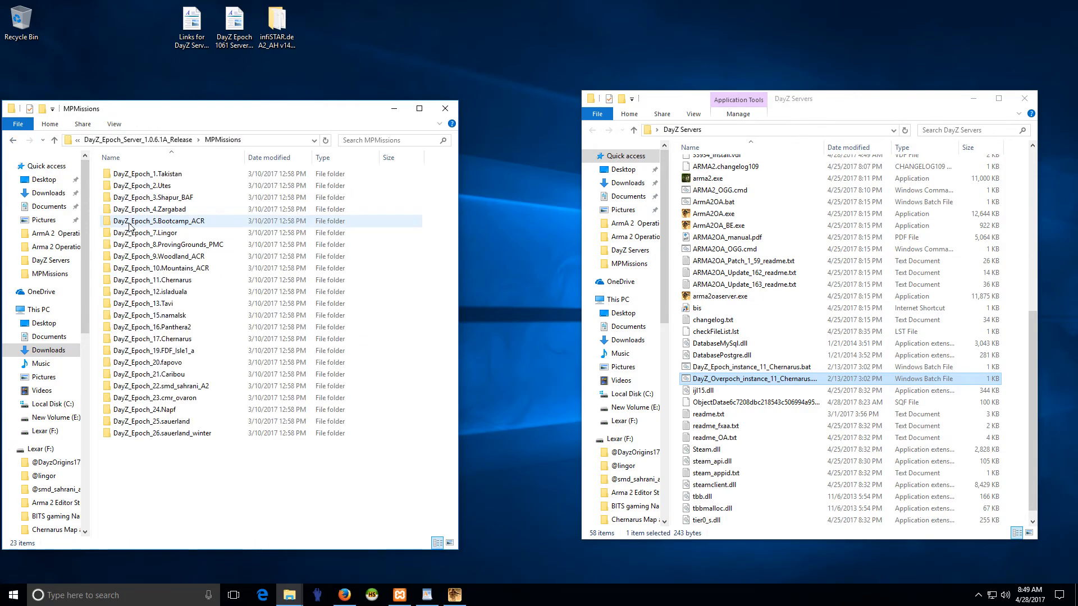
{"action": "right_click", "coordinate": [155, 285]}
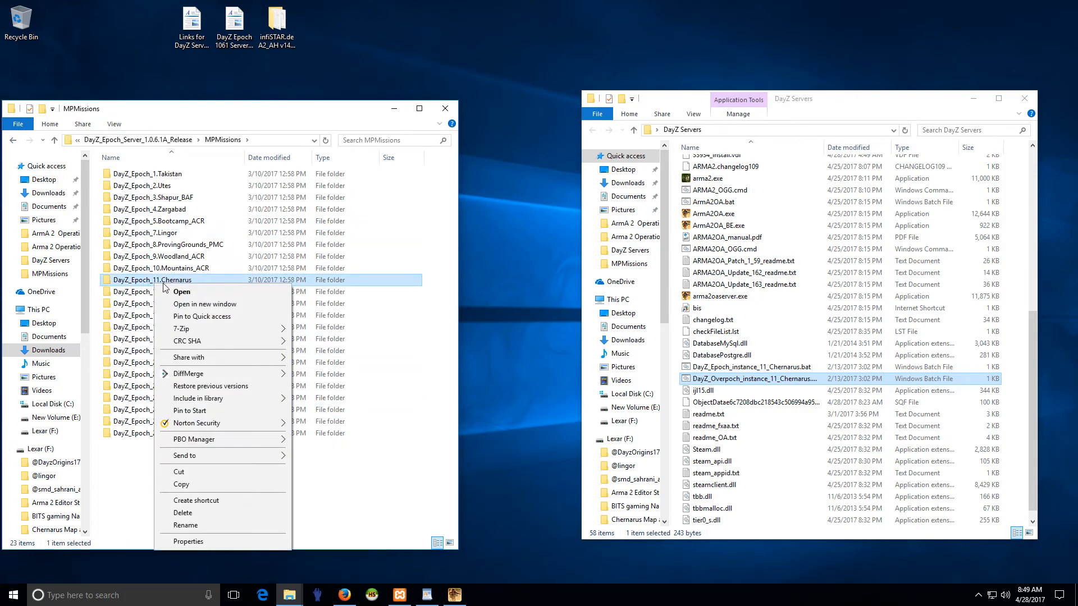
{"action": "left_click", "coordinate": [191, 525]}
{"action": "left_click", "coordinate": [133, 279]}
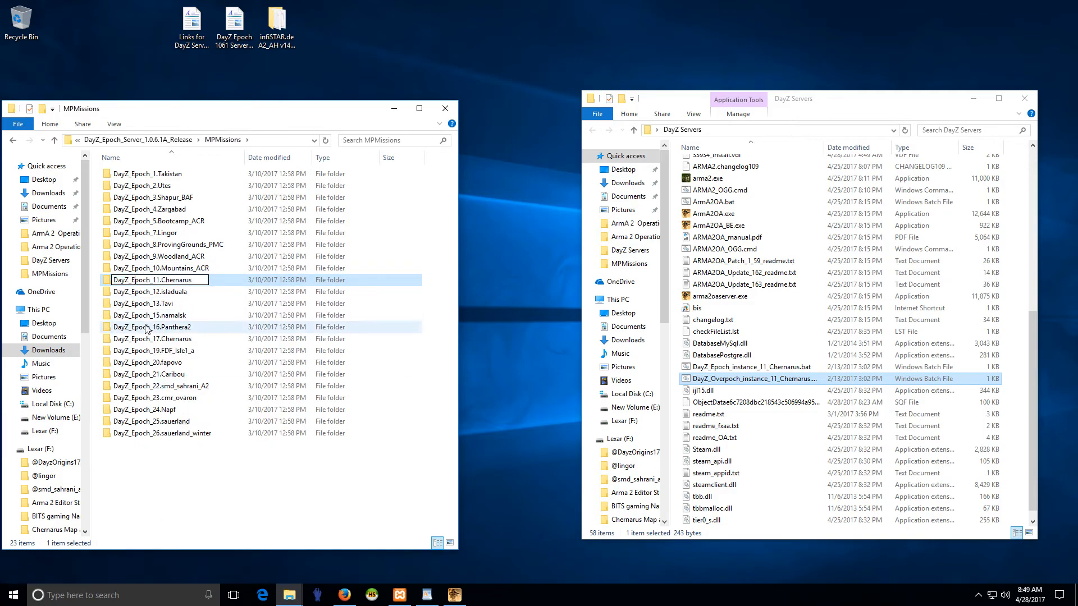
{"action": "key", "text": "BackSpace"}
{"action": "type", "text": "Over"}
{"action": "left_click", "coordinate": [171, 315]}
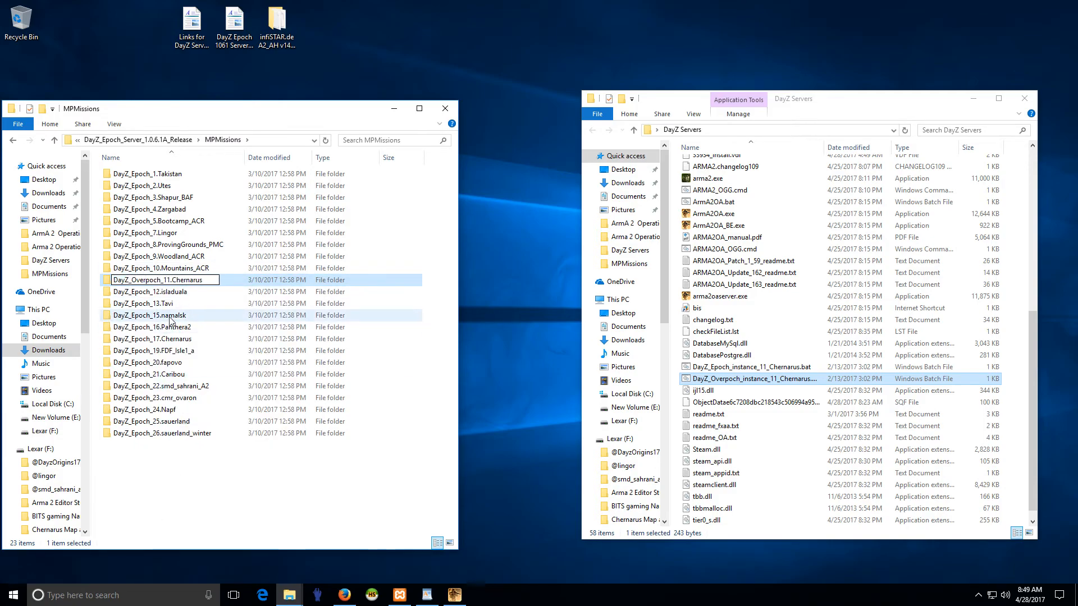
- Delete the existing DayZ_Overpoch_11.Chernarus folder from MPMissions in the DayZ Servers folder
{"action": "left_click", "coordinate": [730, 285]}
{"action": "scroll", "coordinate": [730, 285], "scroll_direction": "up", "scroll_amount": 10}
{"action": "double_click", "coordinate": [725, 301]}
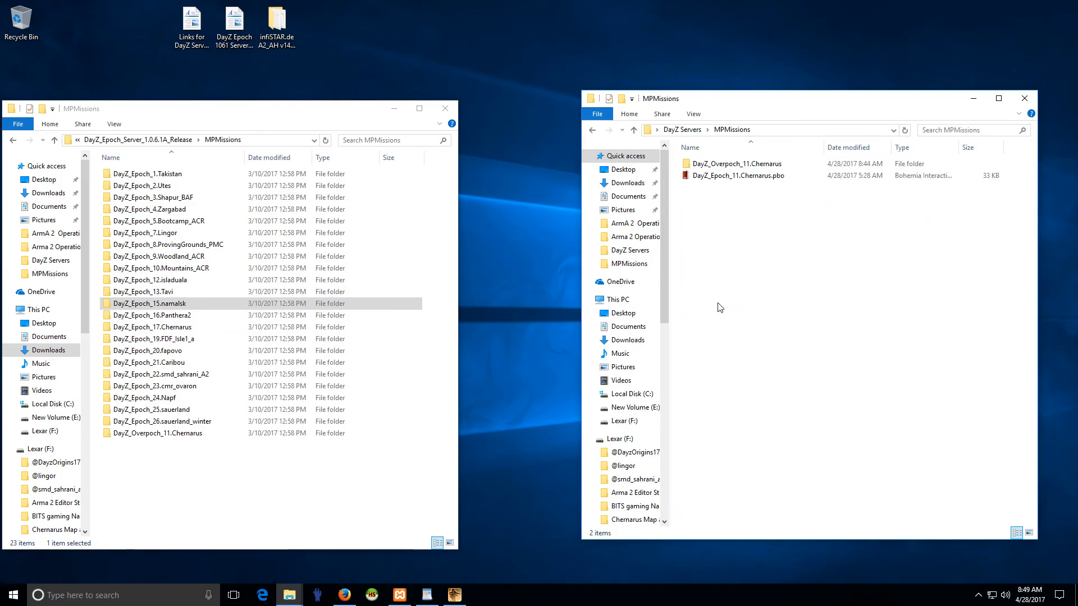
{"action": "right_click", "coordinate": [736, 164]}
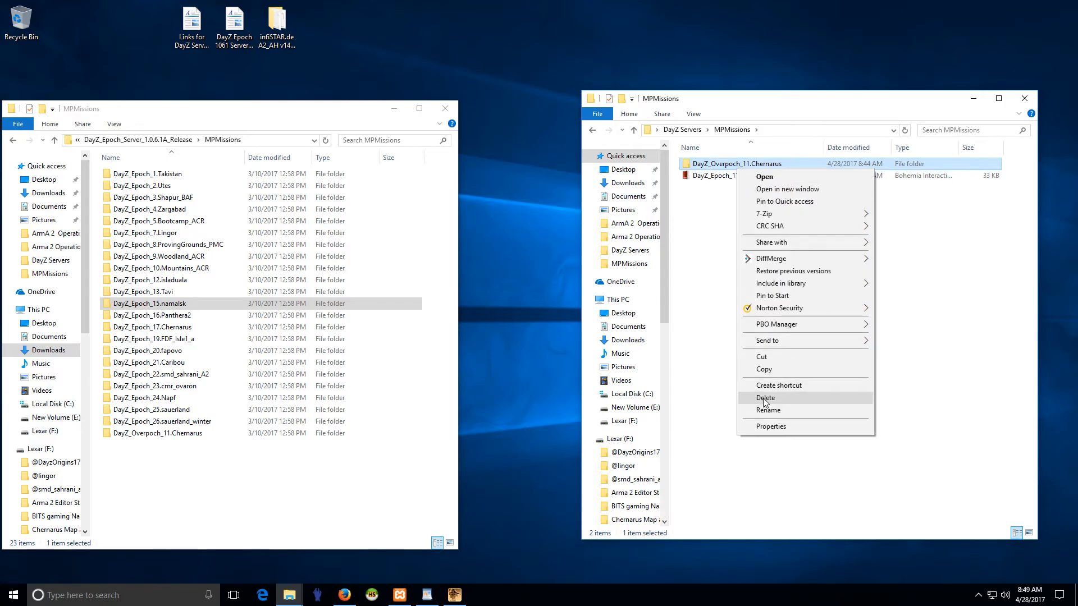
{"action": "left_click", "coordinate": [765, 398]}
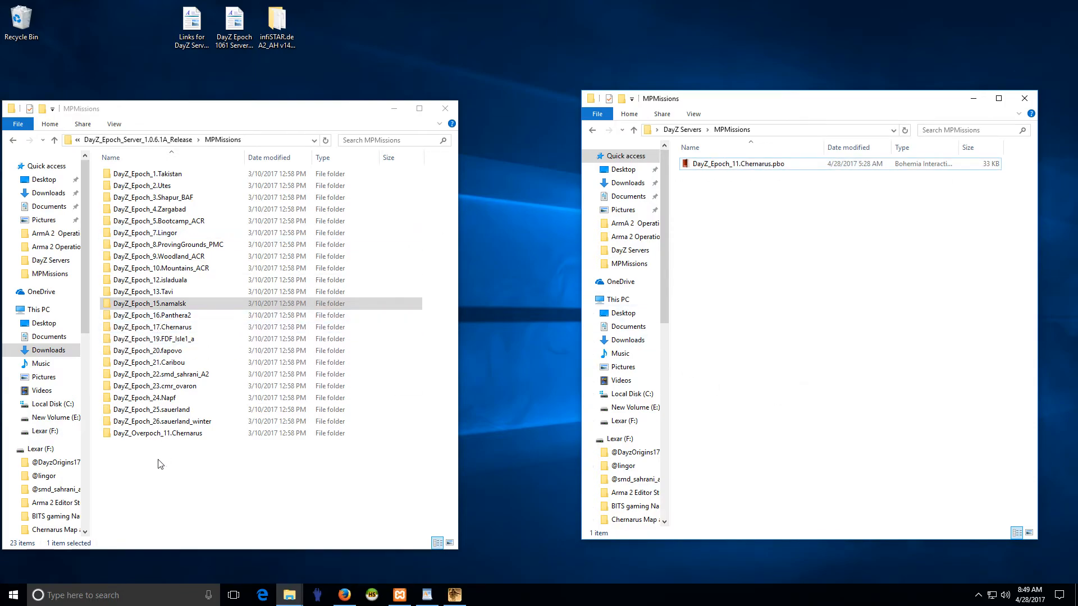
- Copy the renamed DayZ_Overpoch_11.Chernarus folder into MPMissions of DayZ Servers and close the extracted release folder's window
{"action": "left_click_drag", "start_coordinate": [145, 439], "coordinate": [751, 270]}
{"action": "left_click", "coordinate": [794, 303]}
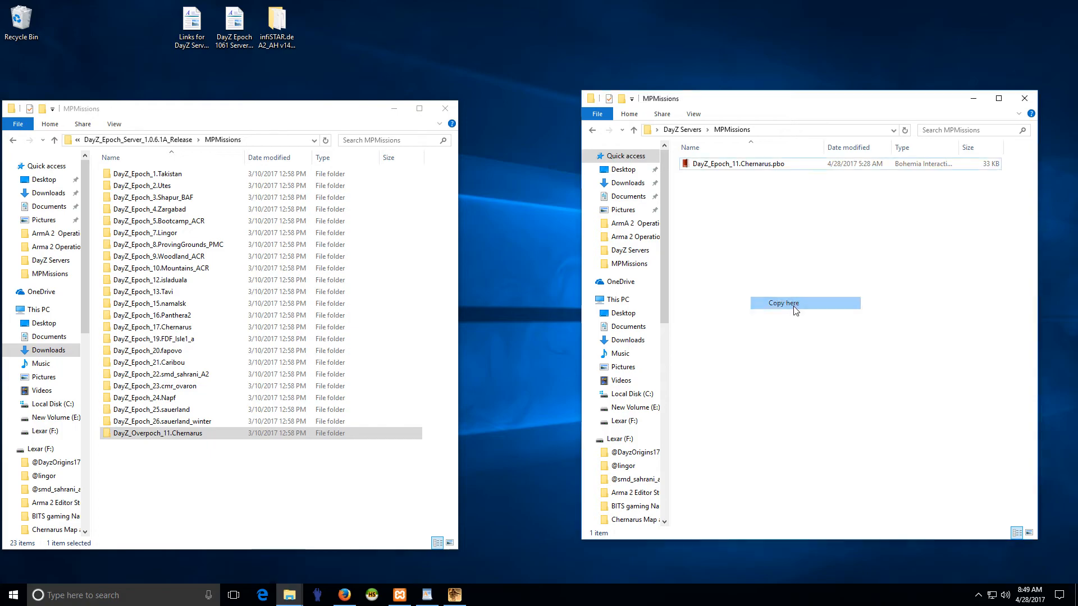
{"action": "left_click", "coordinate": [13, 140]}
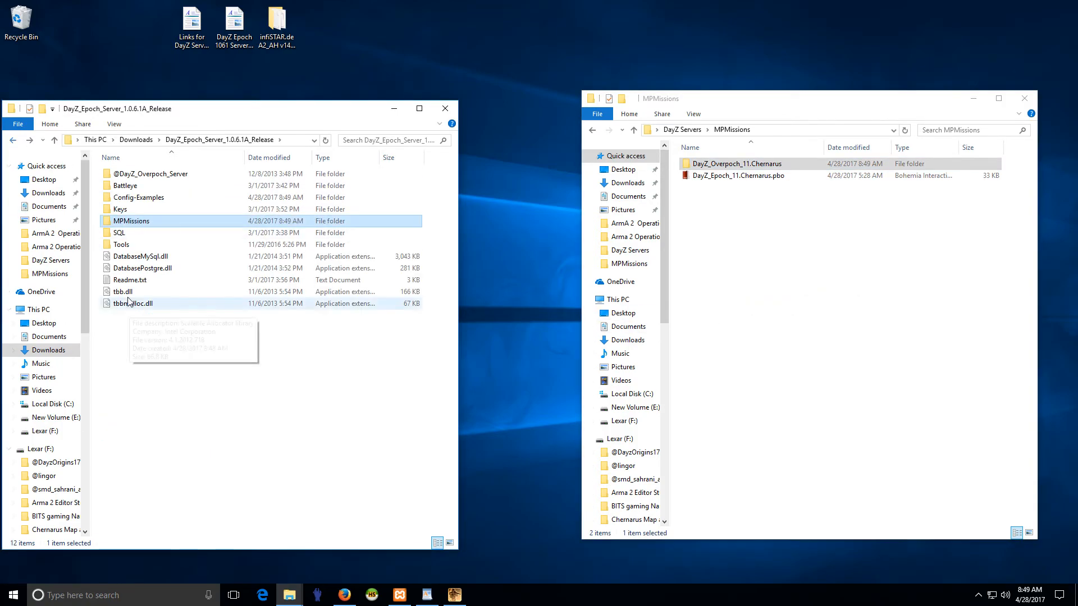
{"action": "left_click", "coordinate": [445, 108]}
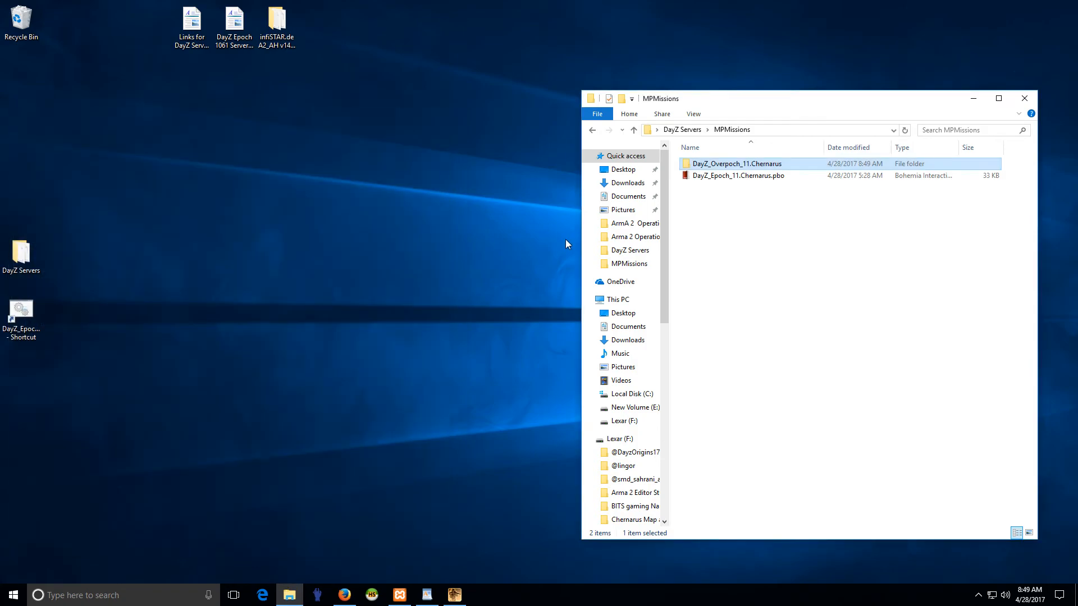
- Return to the DayZ Servers folder and create a desktop shortcut to DayZ_Overpoch_instance_11_Chernarus.bat
{"action": "left_click", "coordinate": [738, 175]}
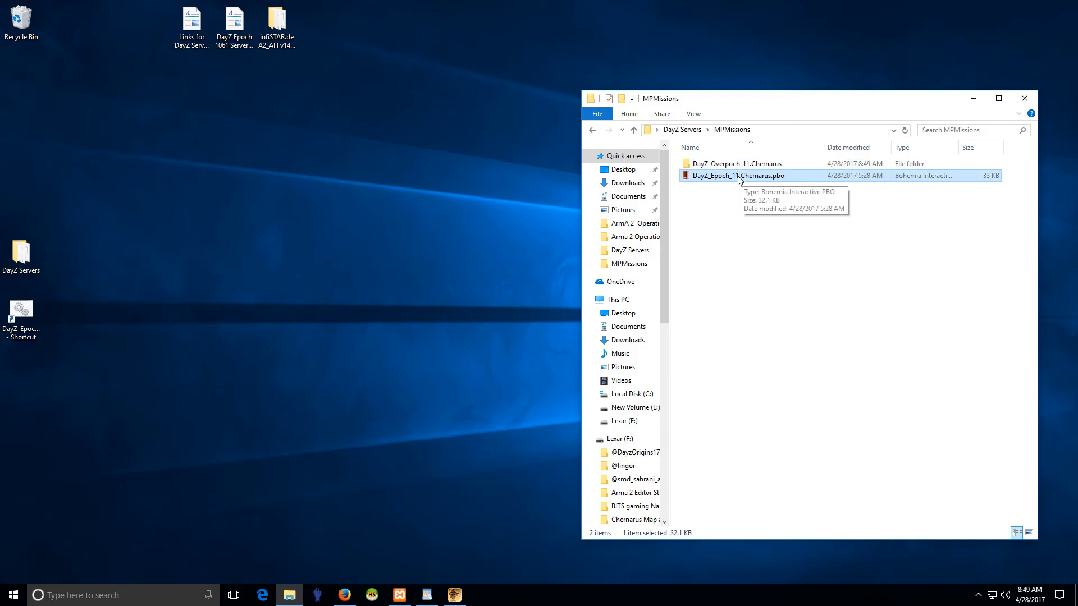
{"action": "left_click", "coordinate": [593, 130]}
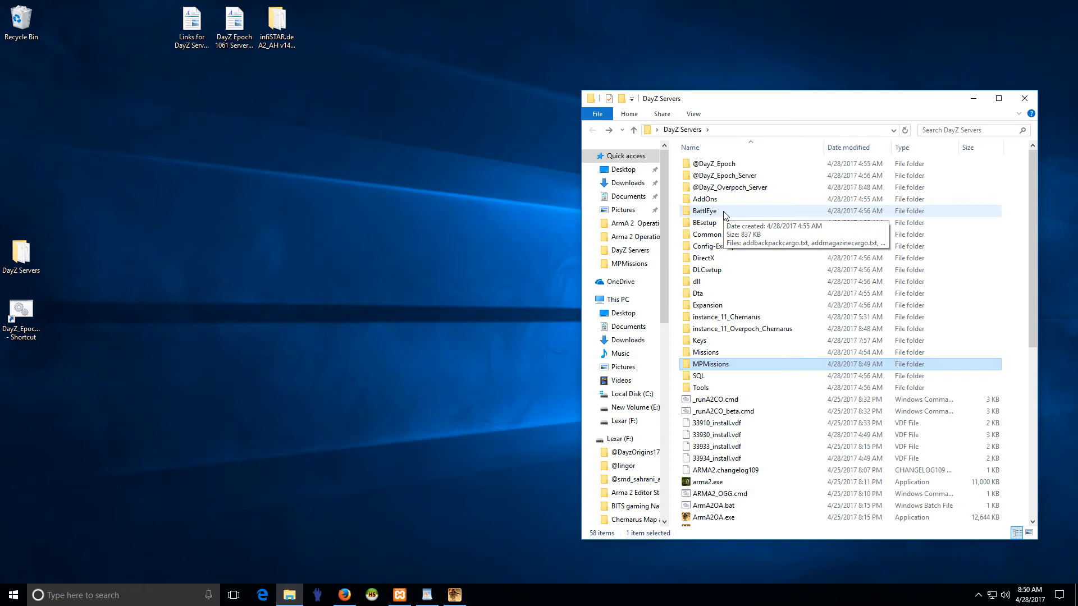
{"action": "key", "text": "Up"}
{"action": "key", "text": "Up"}
{"action": "key", "text": "Up"}
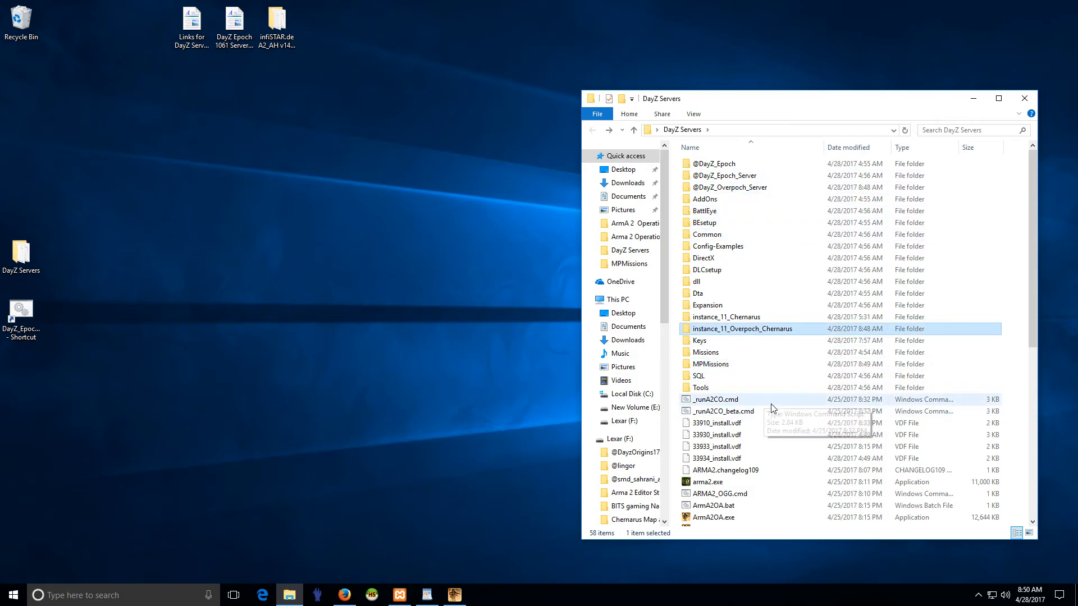
{"action": "scroll", "coordinate": [770, 403], "scroll_direction": "down", "scroll_amount": 9}
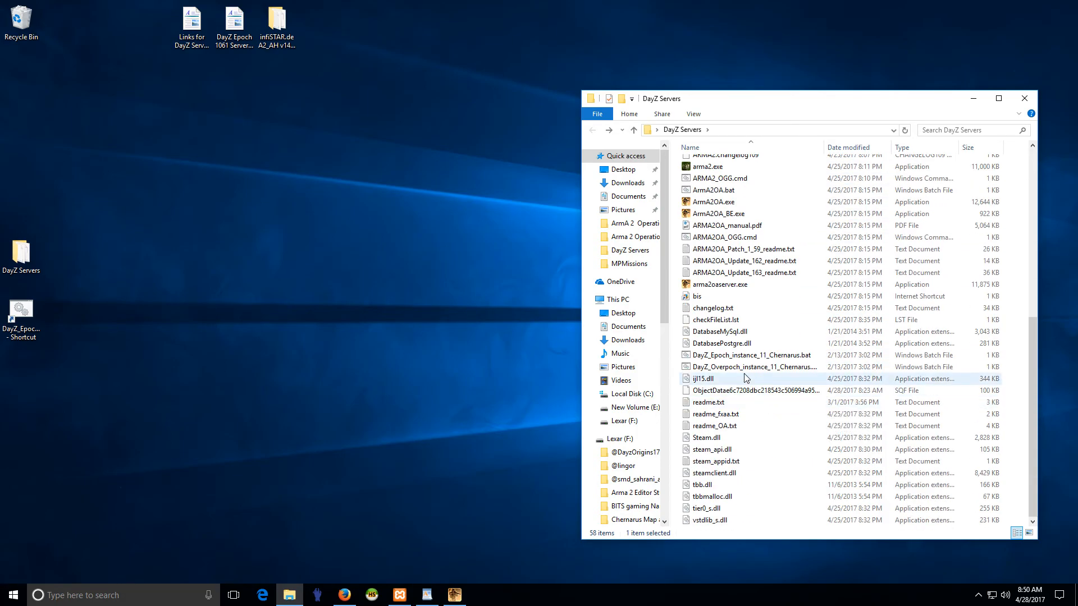
{"action": "left_click_drag", "start_coordinate": [746, 367], "coordinate": [20, 375]}
{"action": "left_click", "coordinate": [74, 460]}
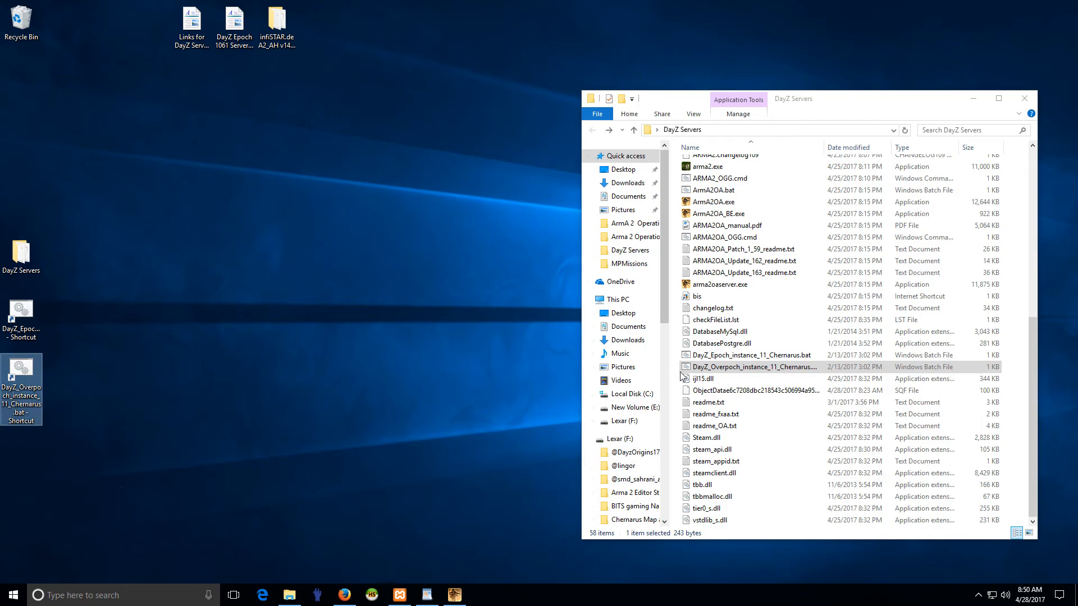
- Open DayZ_Overpoch_instance_11_Chernarus.bat from DayZ Servers in Notepad++ and select instance_11_Chernarus in its -config path
{"action": "right_click", "coordinate": [758, 369]}
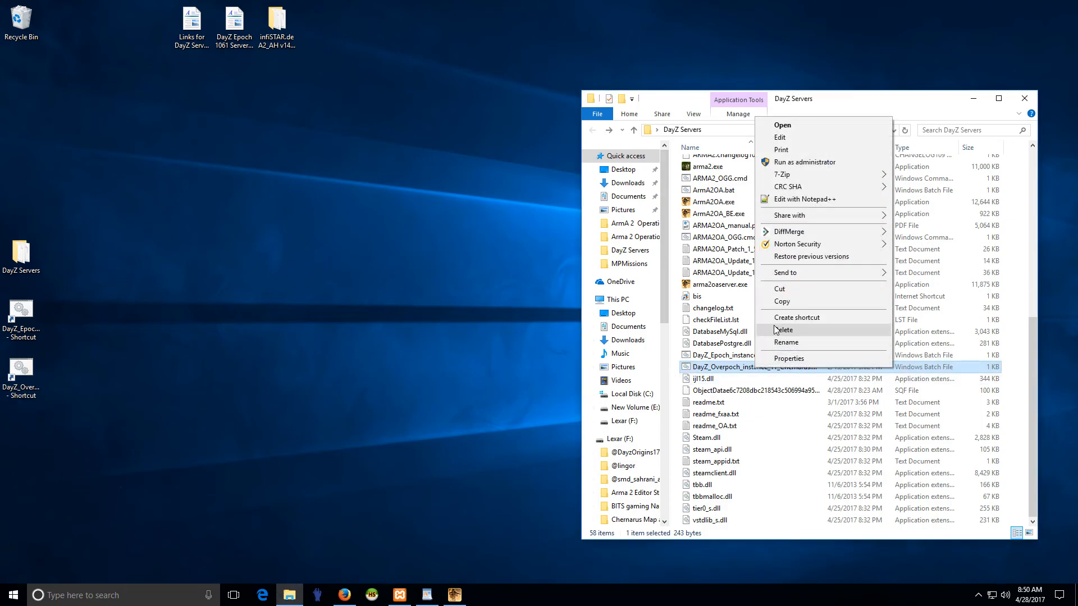
{"action": "left_click", "coordinate": [792, 199]}
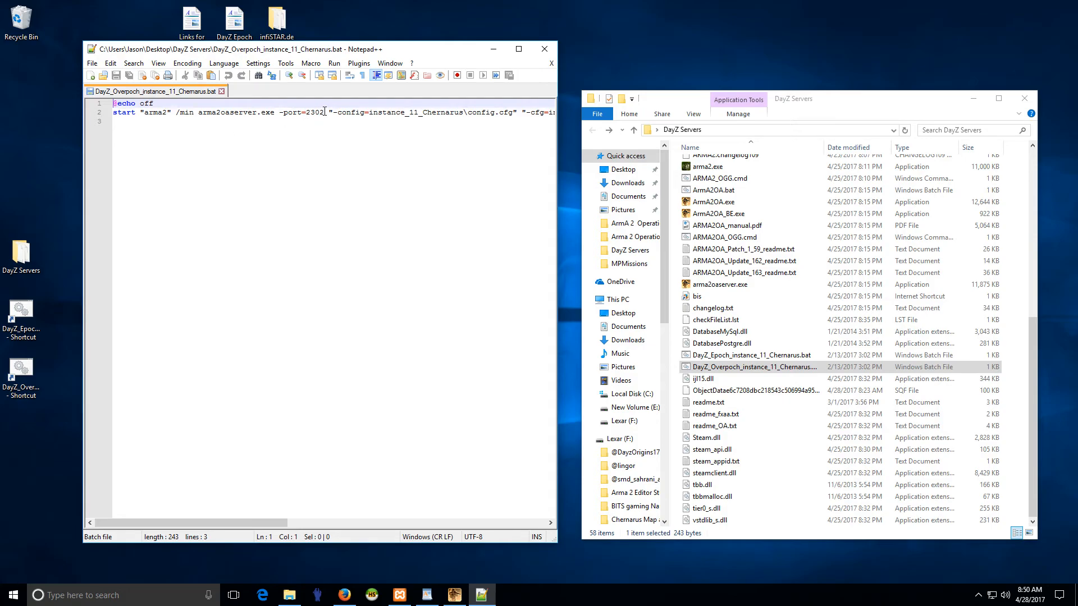
{"action": "left_click_drag", "start_coordinate": [324, 112], "coordinate": [304, 110]}
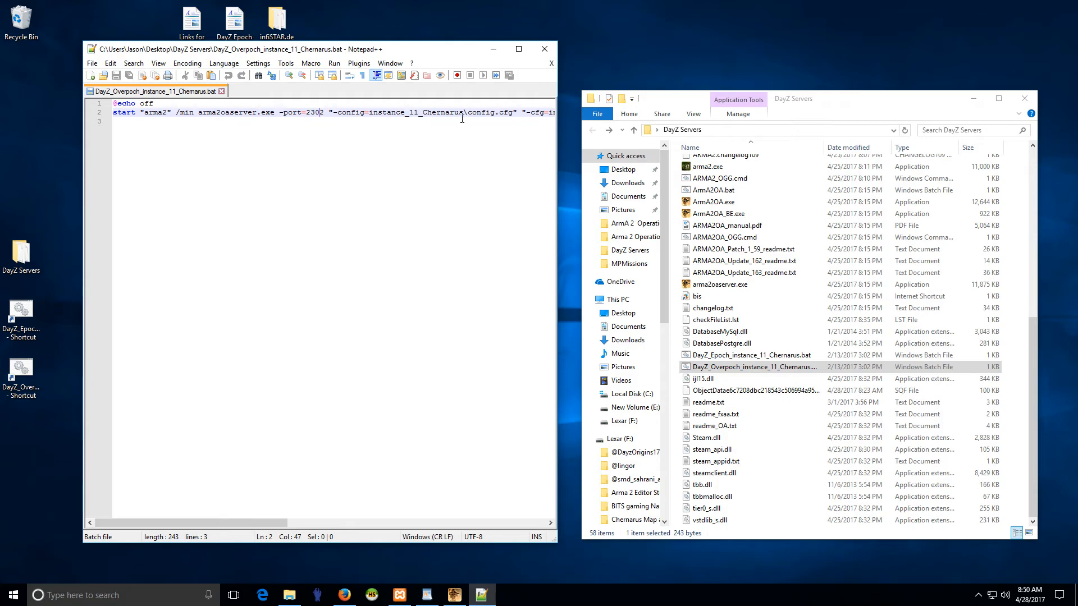
{"action": "left_click_drag", "start_coordinate": [434, 116], "coordinate": [370, 113]}
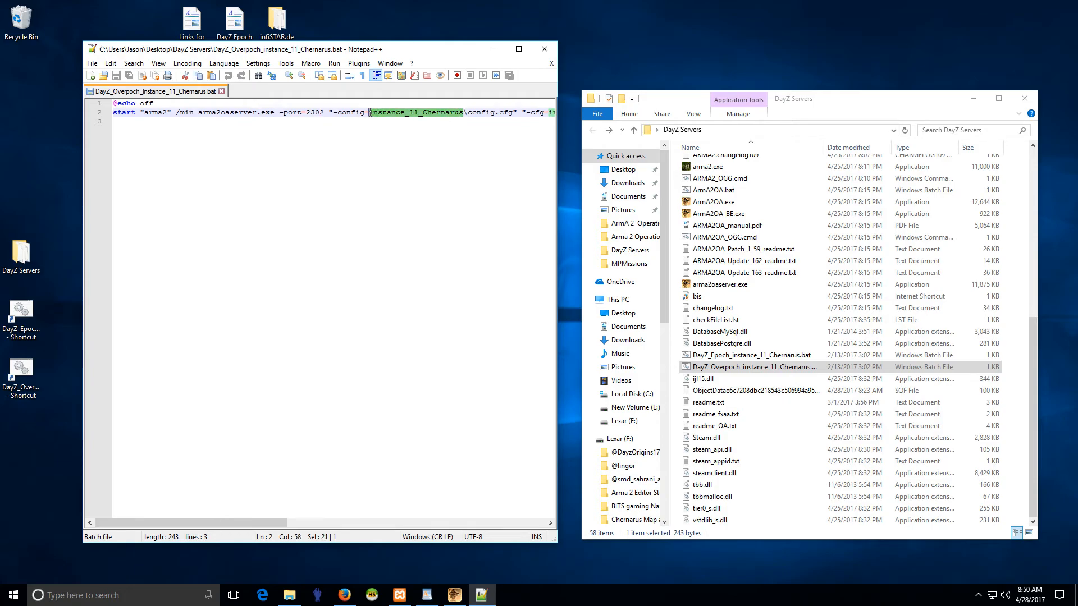
- Copy the name of the instance_11_Overpoch_Chernarus folder in DayZ Servers, leaving the folder itself unrenamed
{"action": "left_click", "coordinate": [729, 285]}
{"action": "scroll", "coordinate": [733, 308], "scroll_direction": "up", "scroll_amount": 9}
{"action": "left_click", "coordinate": [730, 316]}
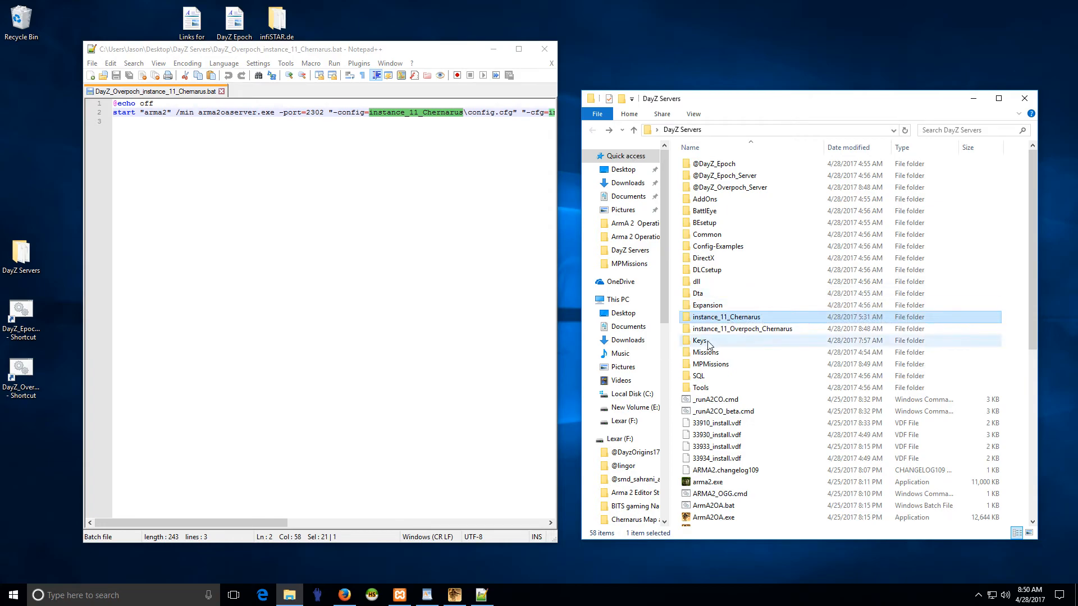
{"action": "left_click", "coordinate": [730, 330]}
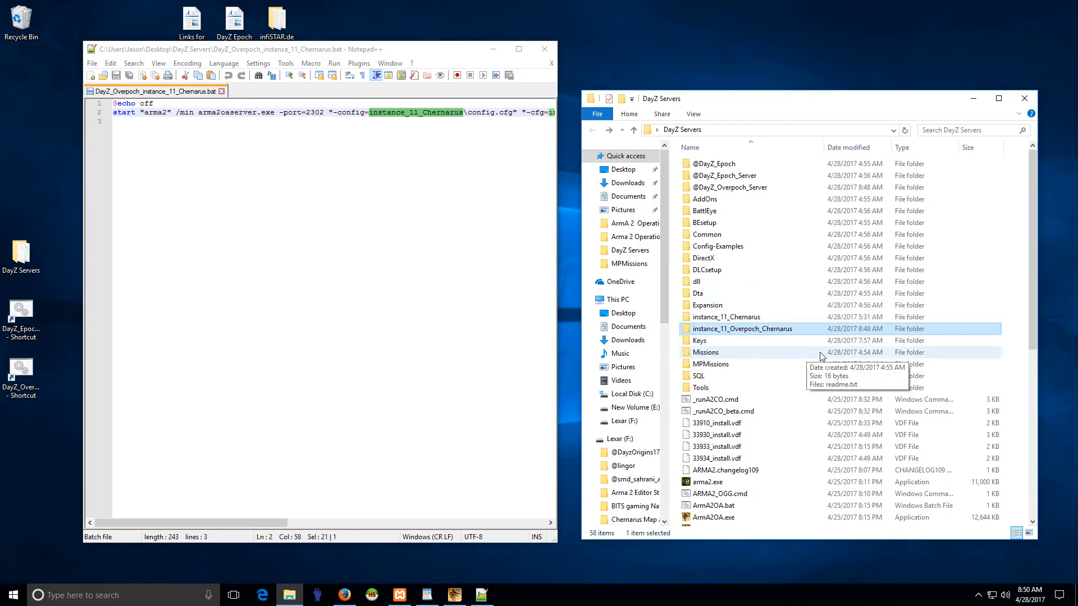
{"action": "right_click", "coordinate": [748, 332]}
{"action": "left_click", "coordinate": [772, 306]}
{"action": "key", "text": "ctrl+c"}
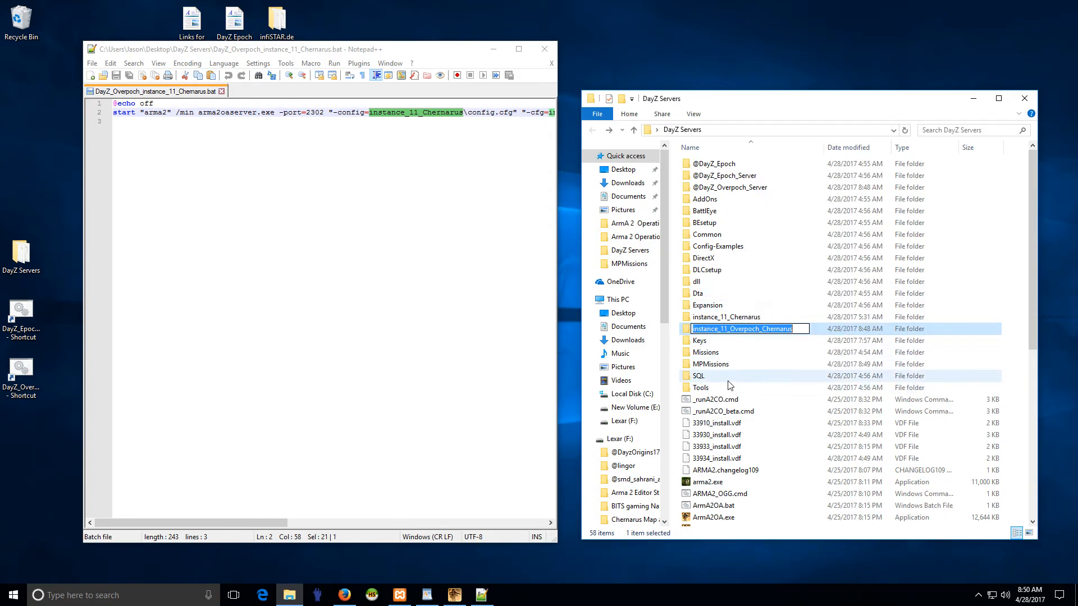
{"action": "left_click", "coordinate": [712, 352]}
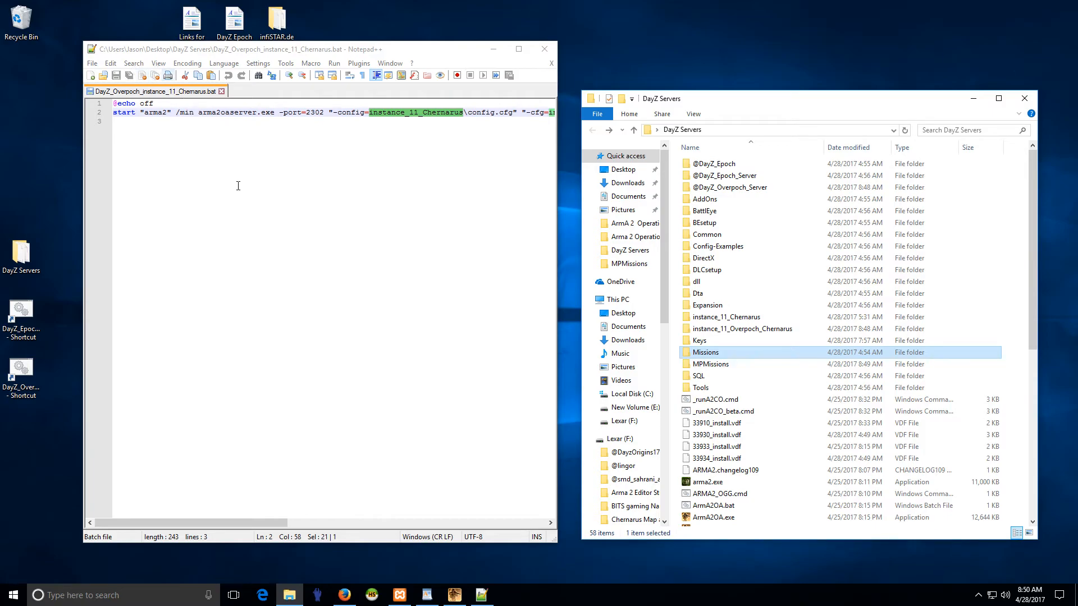
- Replace all occurrences of instance_11_Chernarus in the batch file with instance_11_Overpoch_Chernarus and close the Replace dialog
{"action": "left_click_drag", "start_coordinate": [463, 113], "coordinate": [371, 112]}
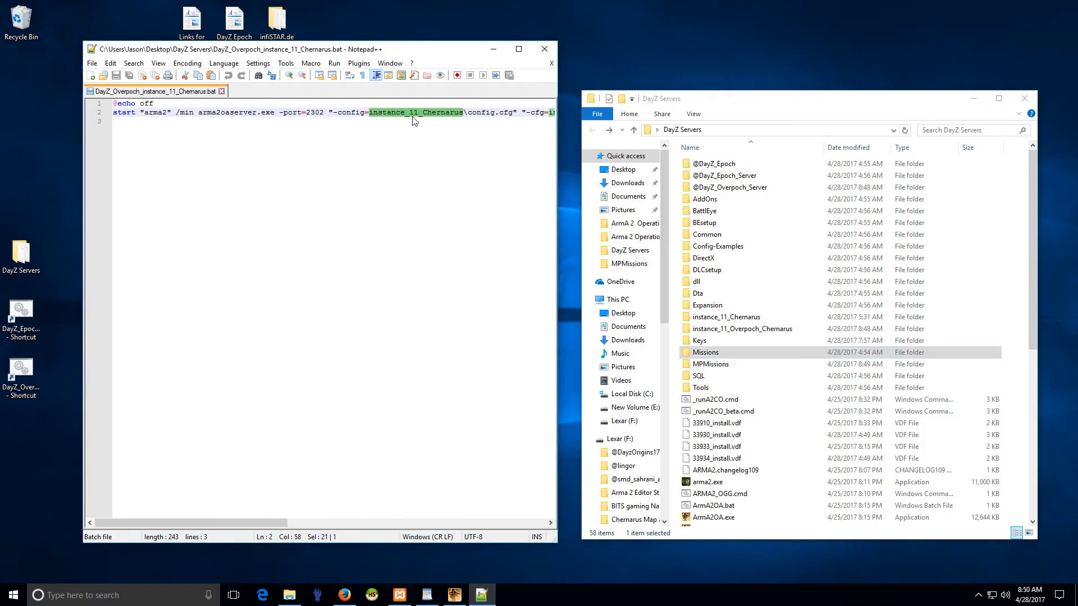
{"action": "key", "text": "ctrl+f"}
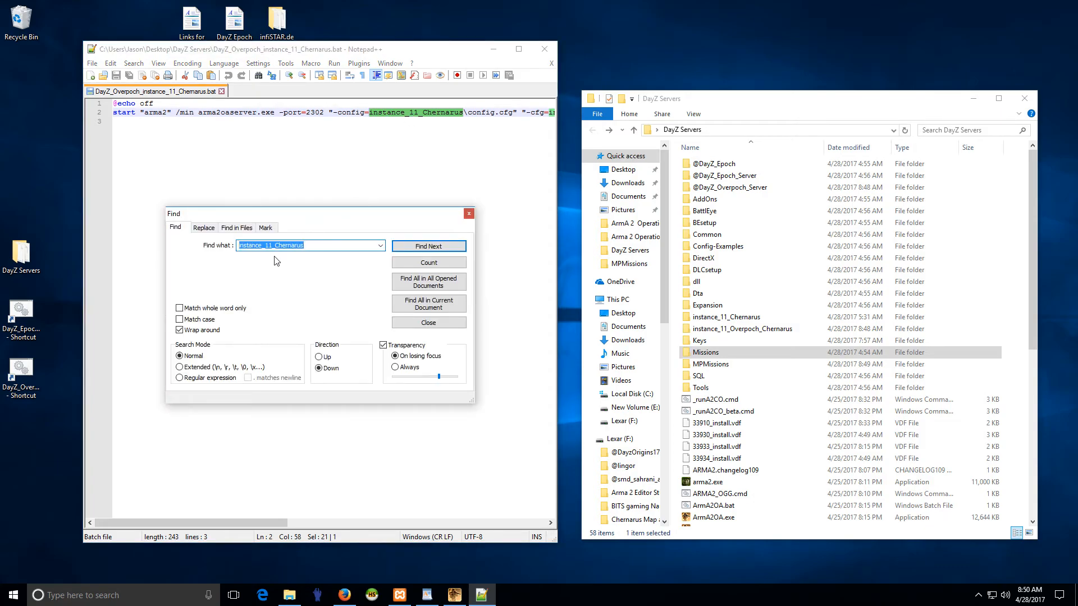
{"action": "left_click", "coordinate": [206, 229]}
{"action": "key", "text": "Tab"}
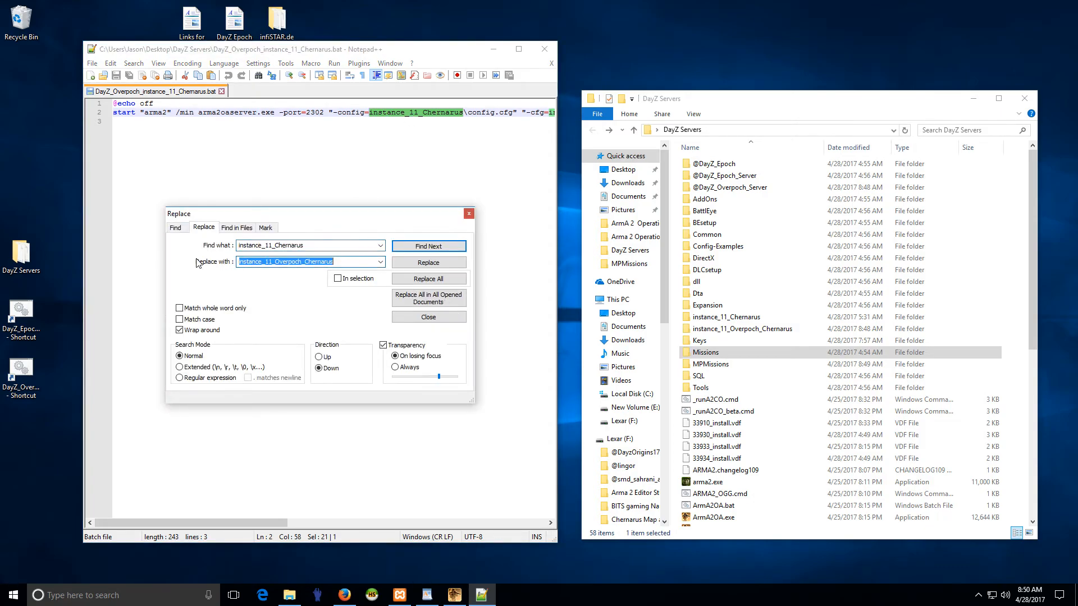
{"action": "key", "text": "ctrl+v"}
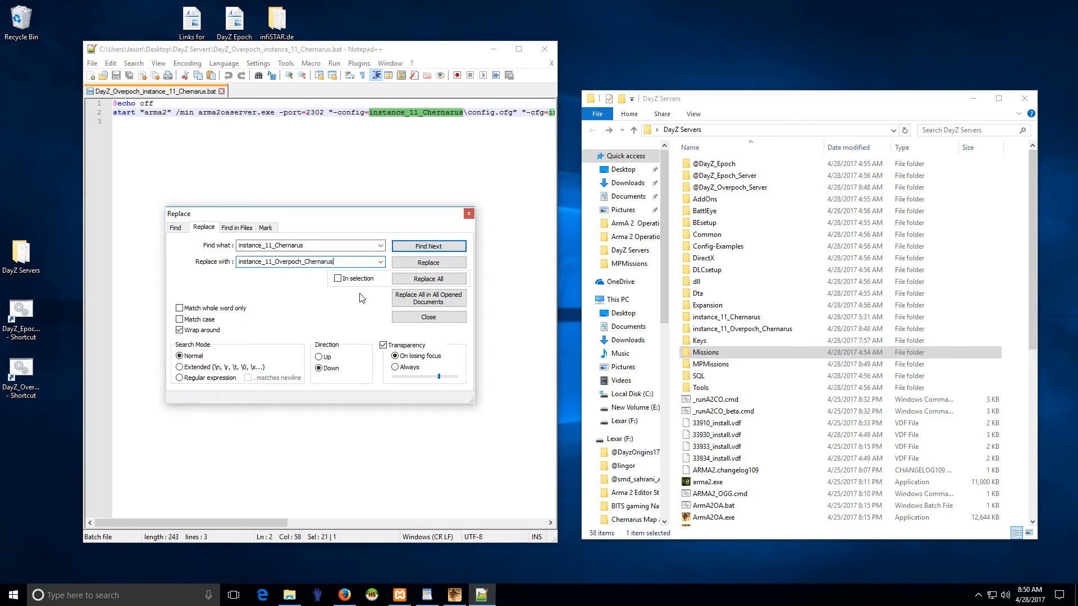
{"action": "left_click", "coordinate": [441, 288]}
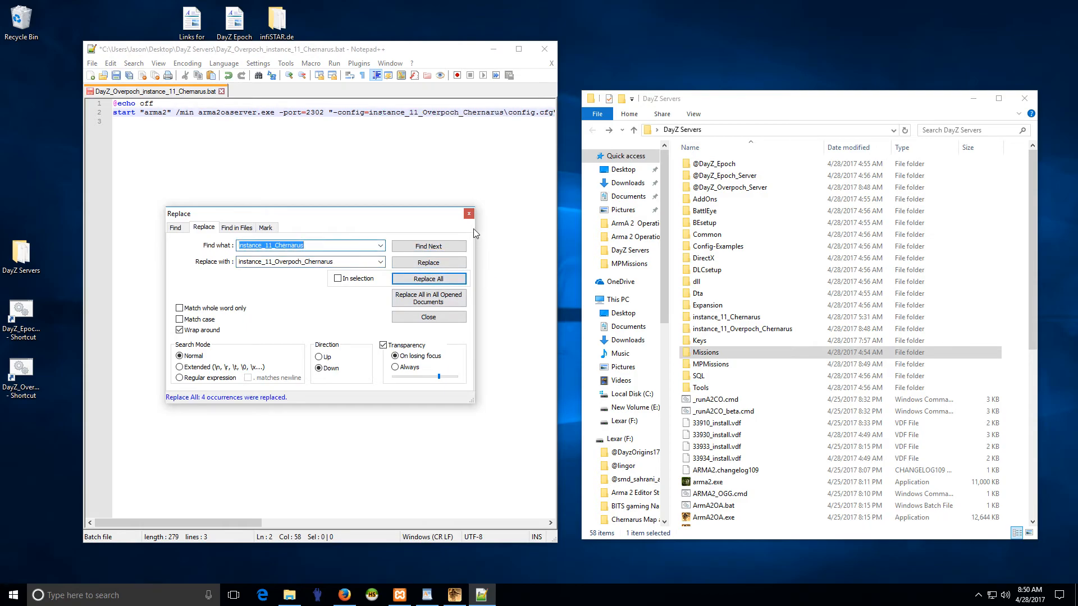
{"action": "left_click", "coordinate": [468, 214]}
- Check the replaced instance names along the launch line and place the insertion point directly after -mod=
{"action": "left_click_drag", "start_coordinate": [505, 112], "coordinate": [370, 111]}
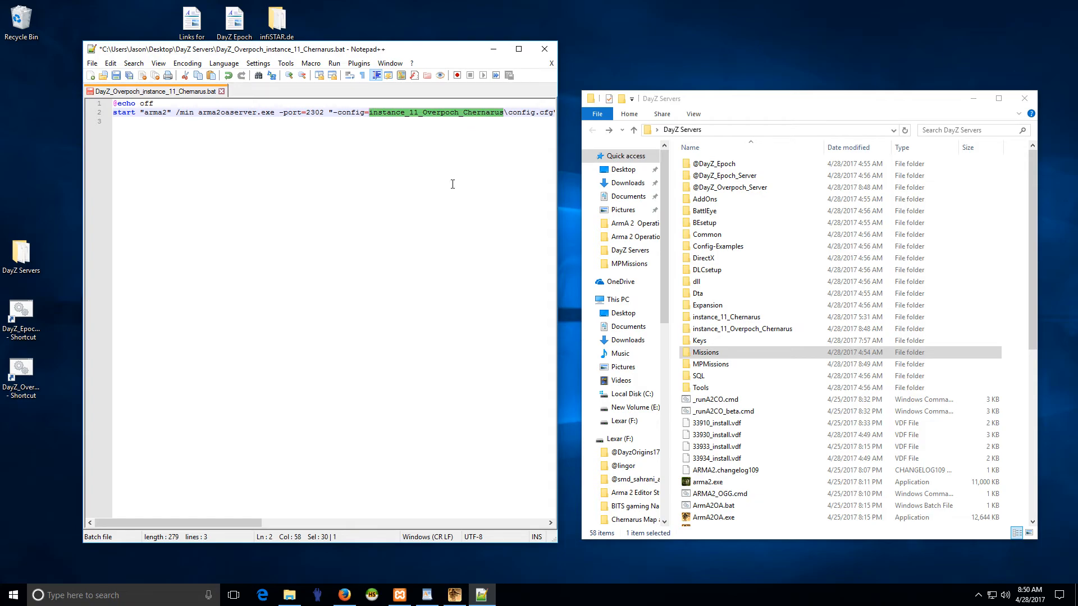
{"action": "left_click_drag", "start_coordinate": [222, 523], "coordinate": [518, 526]}
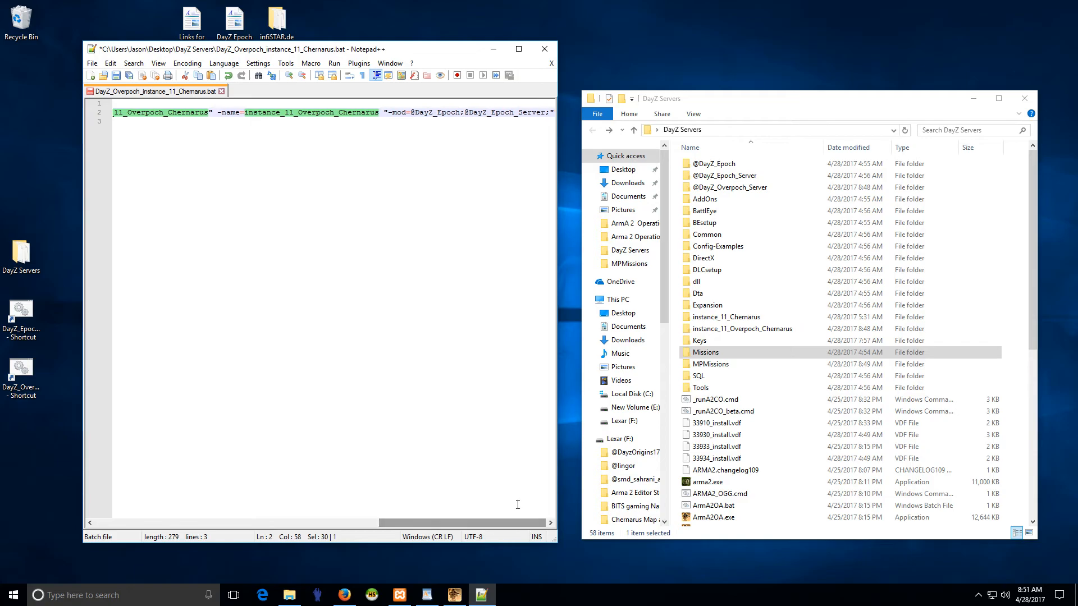
{"action": "left_click", "coordinate": [410, 113]}
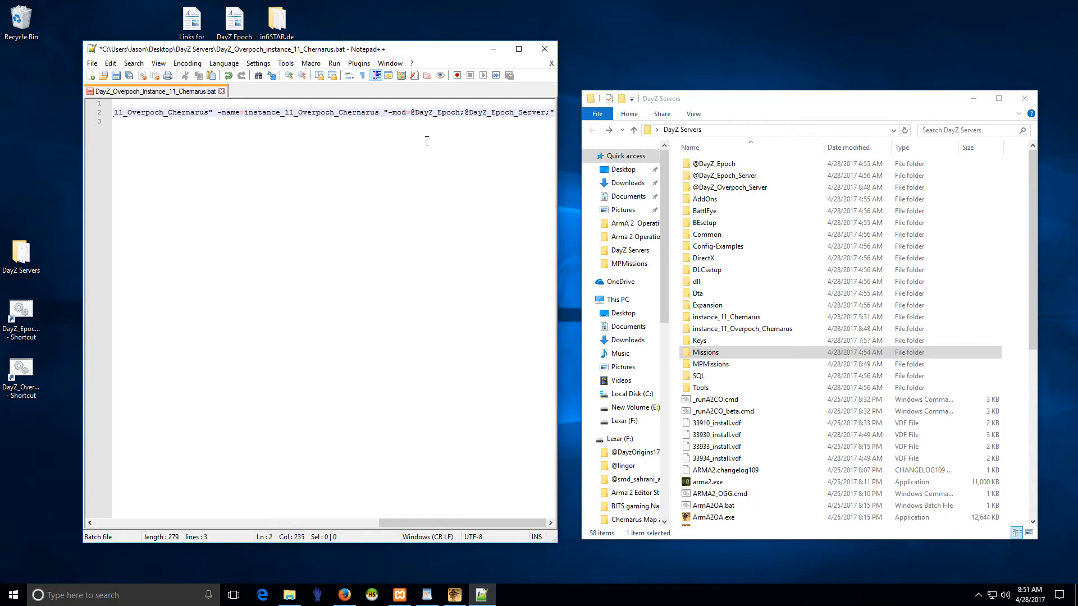
- Open a new File Explorer window, launch DayZLauncher with permission to make changes, and show its list of mods
{"action": "right_click", "coordinate": [14, 595]}
{"action": "left_click", "coordinate": [55, 510]}
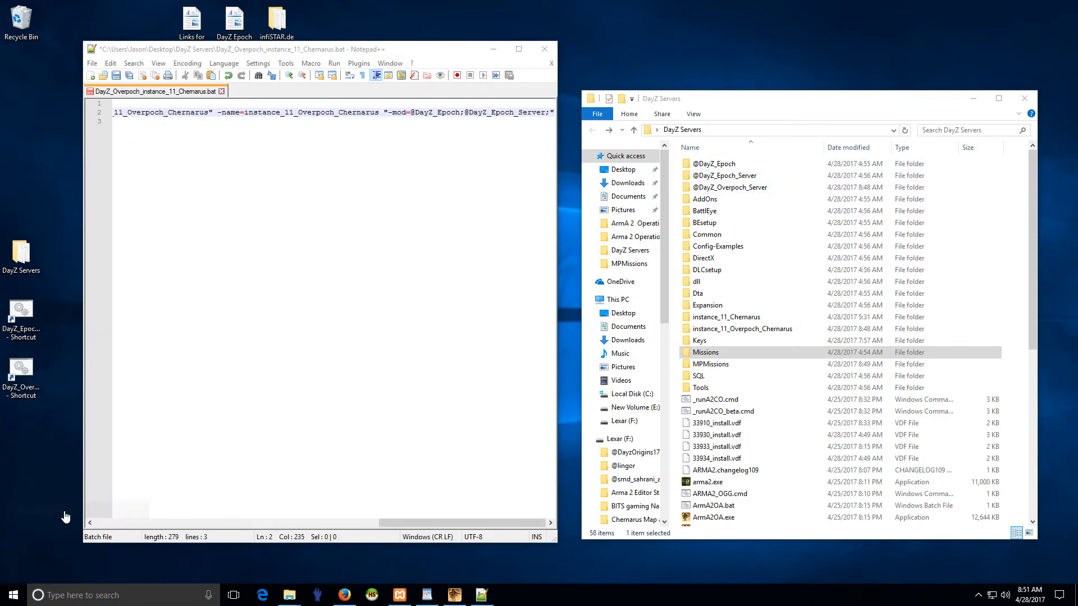
{"action": "left_click", "coordinate": [318, 597]}
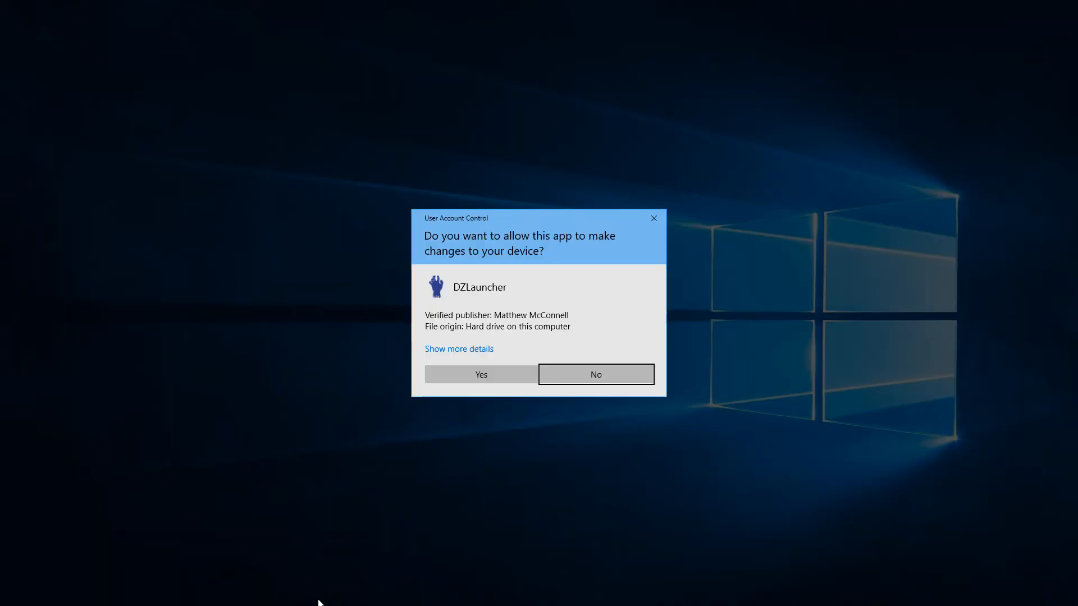
{"action": "left_click", "coordinate": [487, 373]}
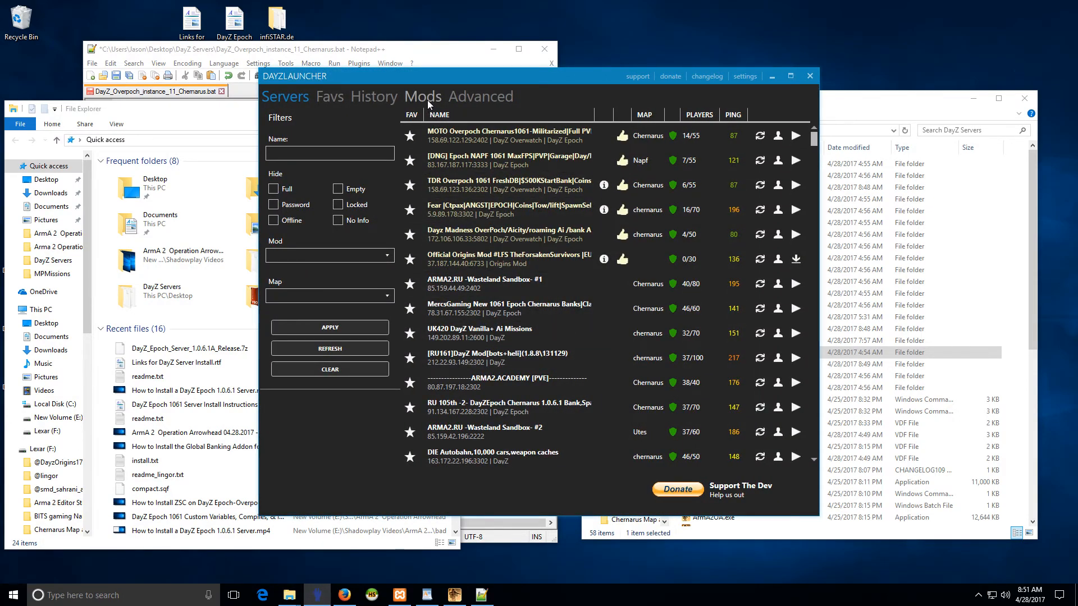
{"action": "left_click", "coordinate": [426, 98]}
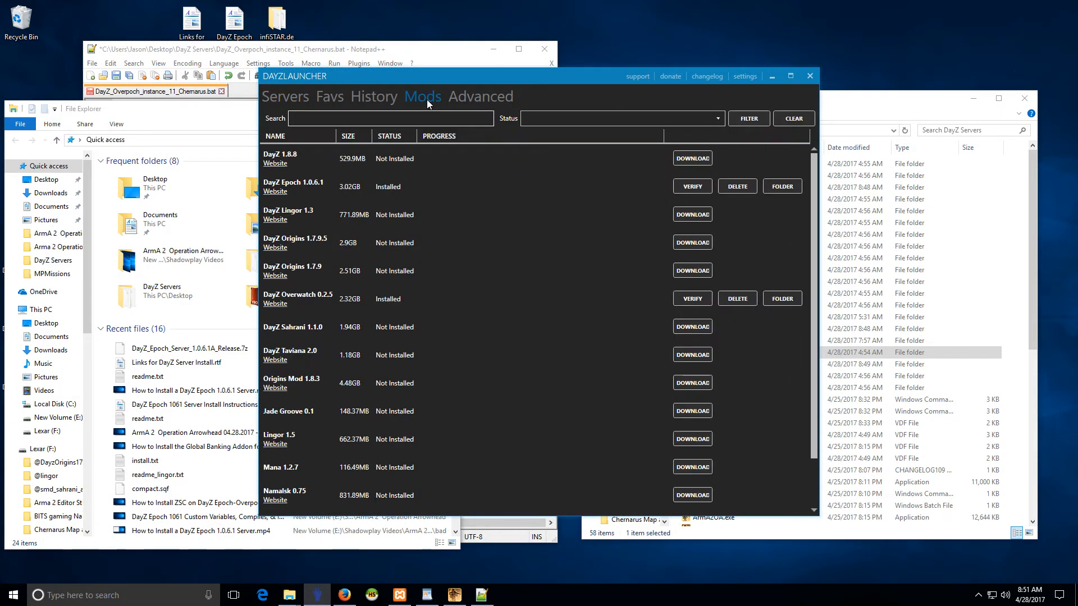
- Check the full mods download path in DayZLauncher's settings, look at the server list, and close the launcher
{"action": "left_click", "coordinate": [746, 76]}
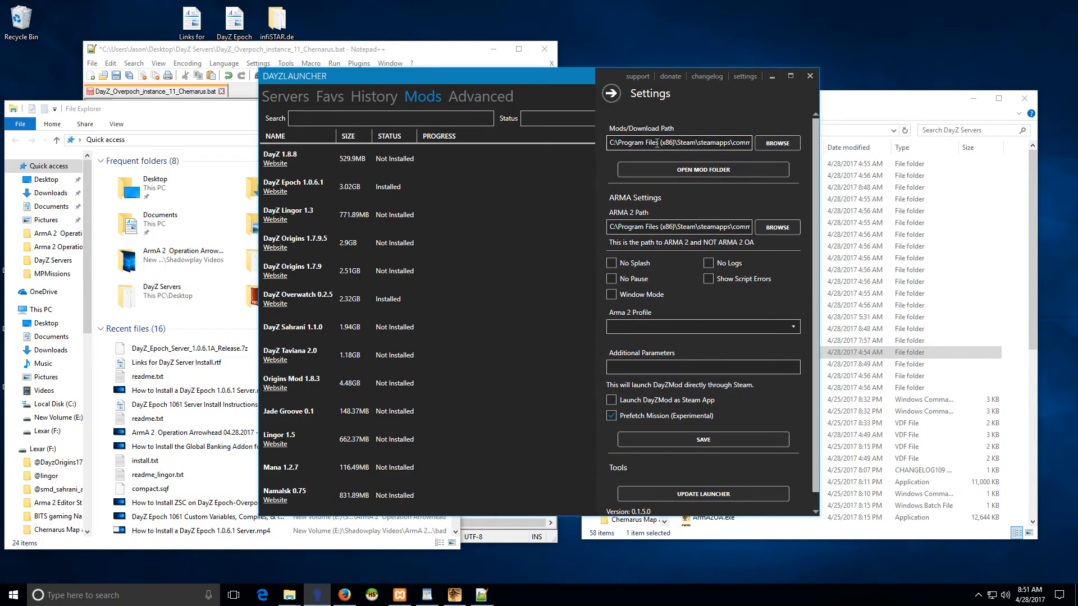
{"action": "left_click_drag", "start_coordinate": [630, 142], "coordinate": [761, 144]}
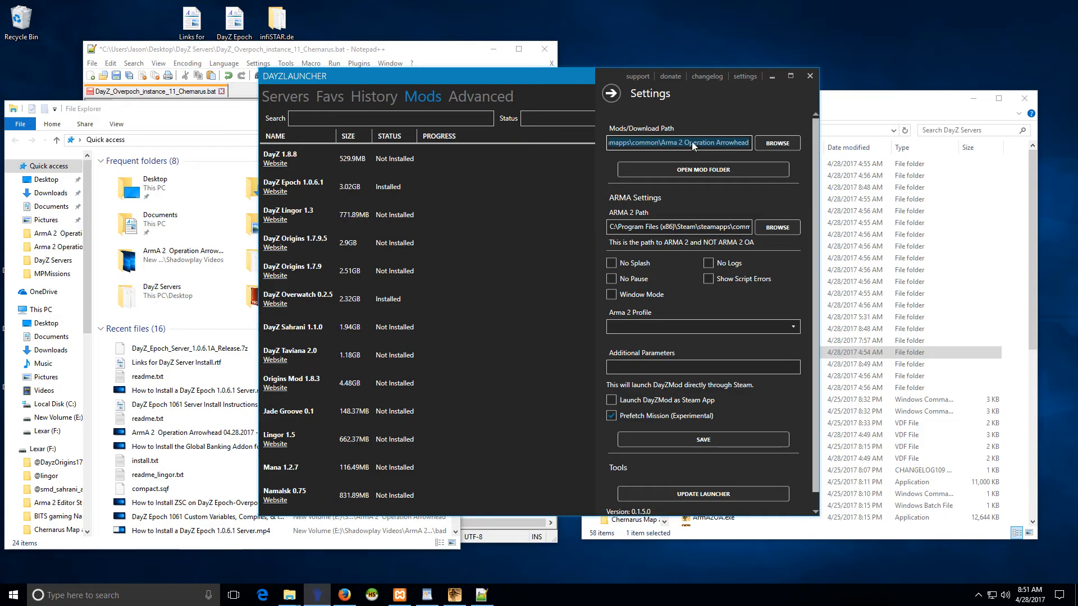
{"action": "left_click", "coordinate": [611, 94]}
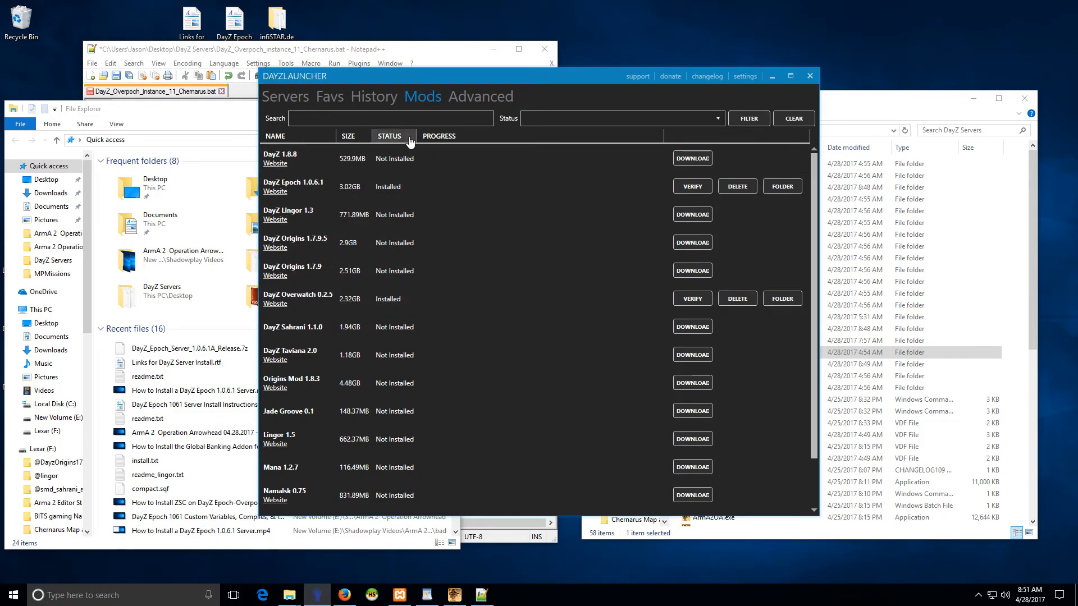
{"action": "left_click", "coordinate": [274, 97]}
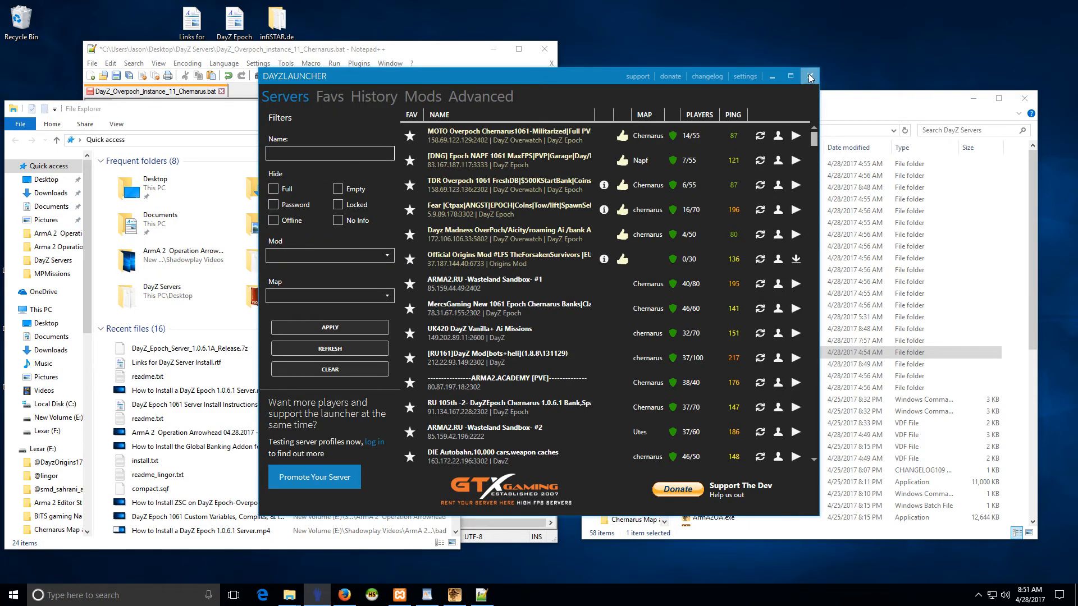
{"action": "left_click", "coordinate": [809, 76]}
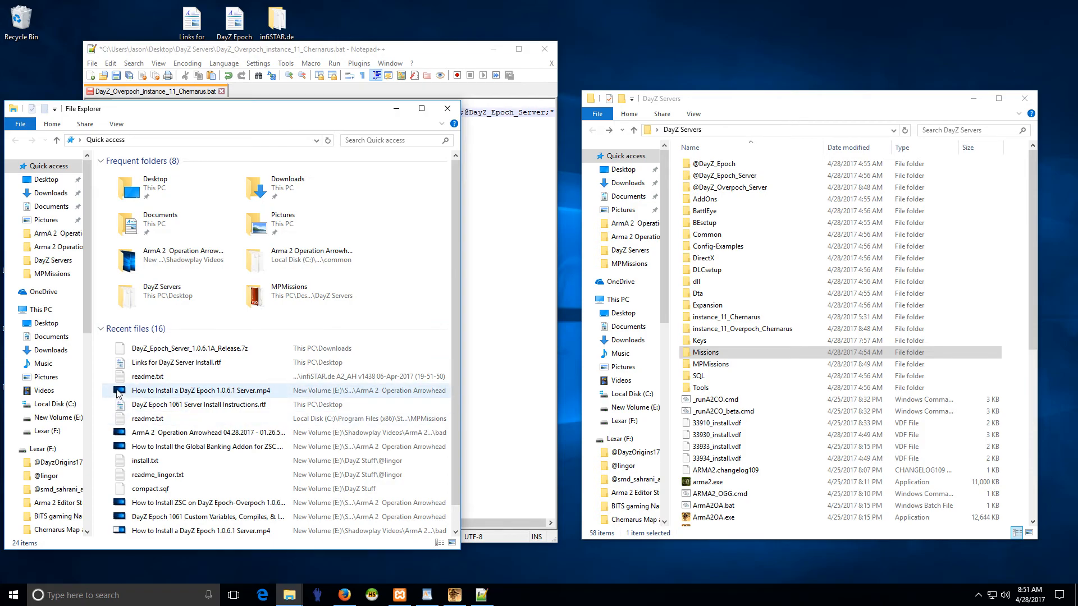
- Browse in the new File Explorer window to C:\Program Files (x86)\Steam\steamapps\common\Arma 2 Operation Arrowhead
{"action": "left_click", "coordinate": [55, 404]}
{"action": "double_click", "coordinate": [135, 211]}
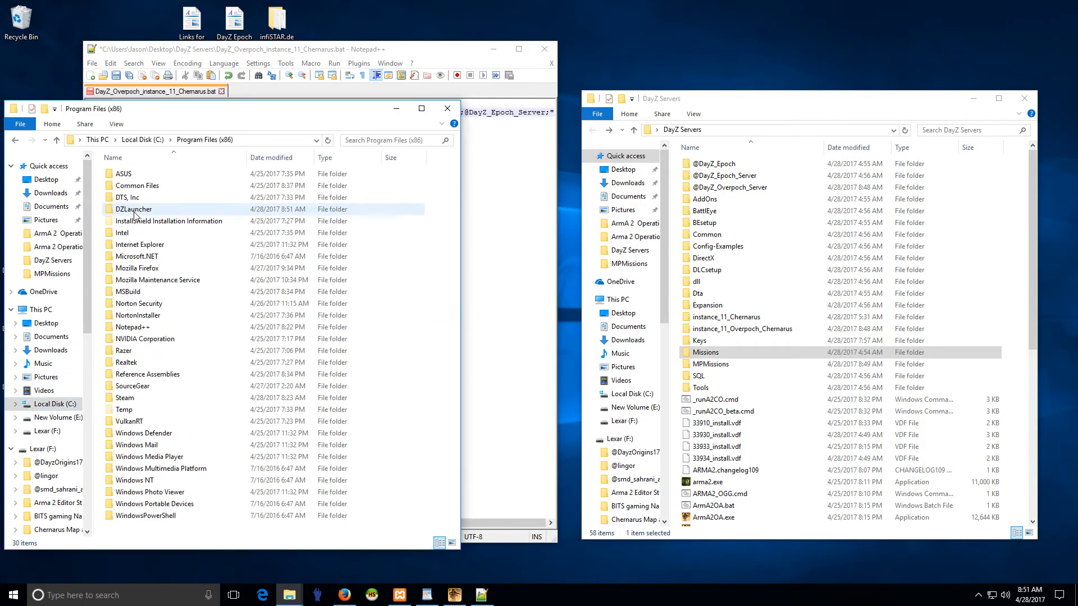
{"action": "double_click", "coordinate": [130, 401]}
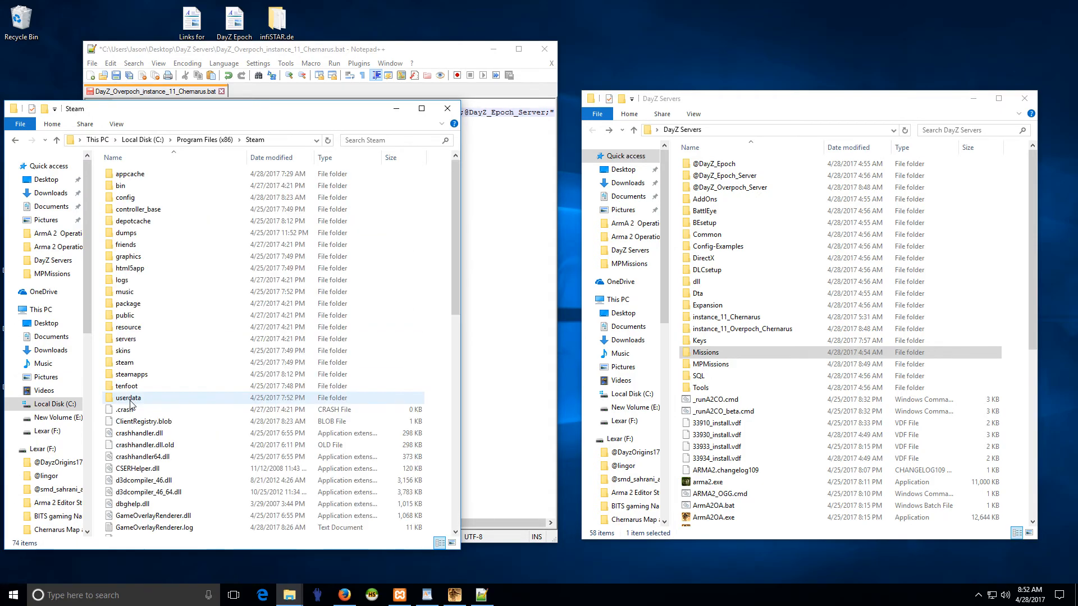
{"action": "double_click", "coordinate": [145, 374]}
{"action": "double_click", "coordinate": [138, 174]}
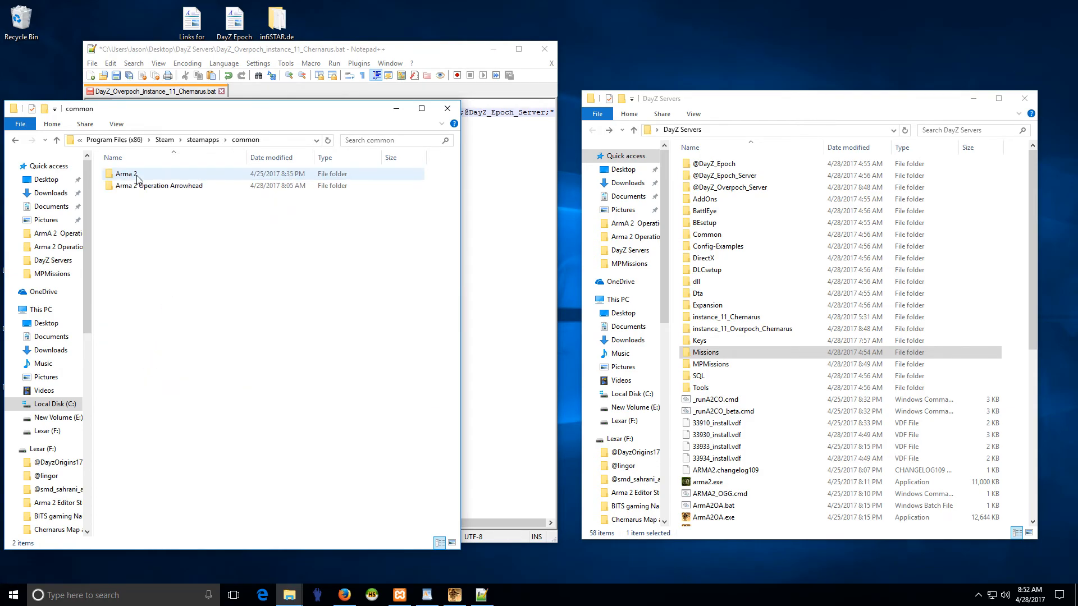
{"action": "double_click", "coordinate": [145, 187]}
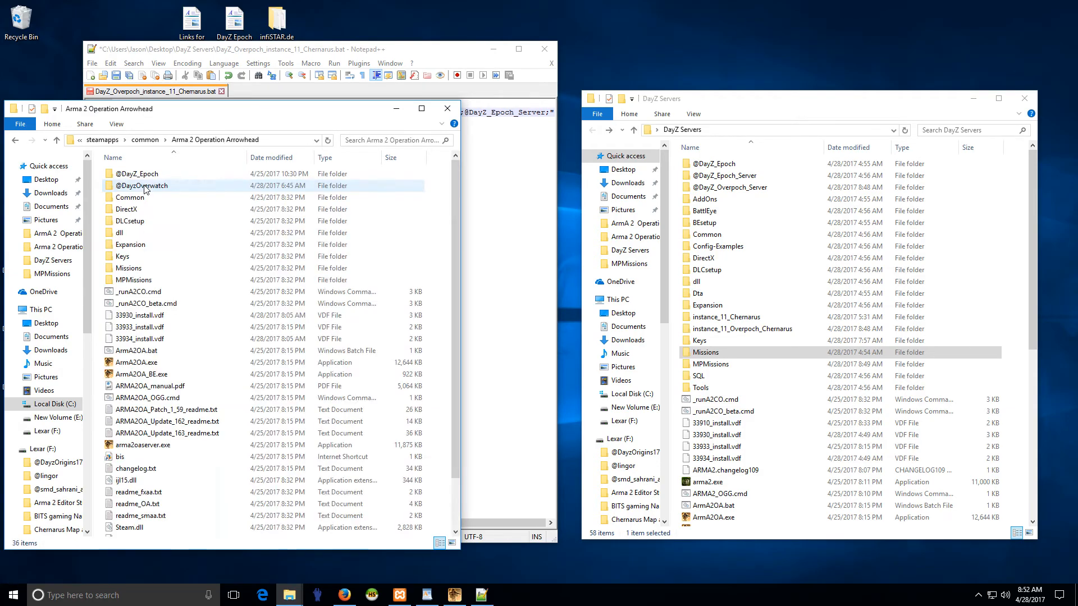
{"action": "left_click", "coordinate": [149, 190]}
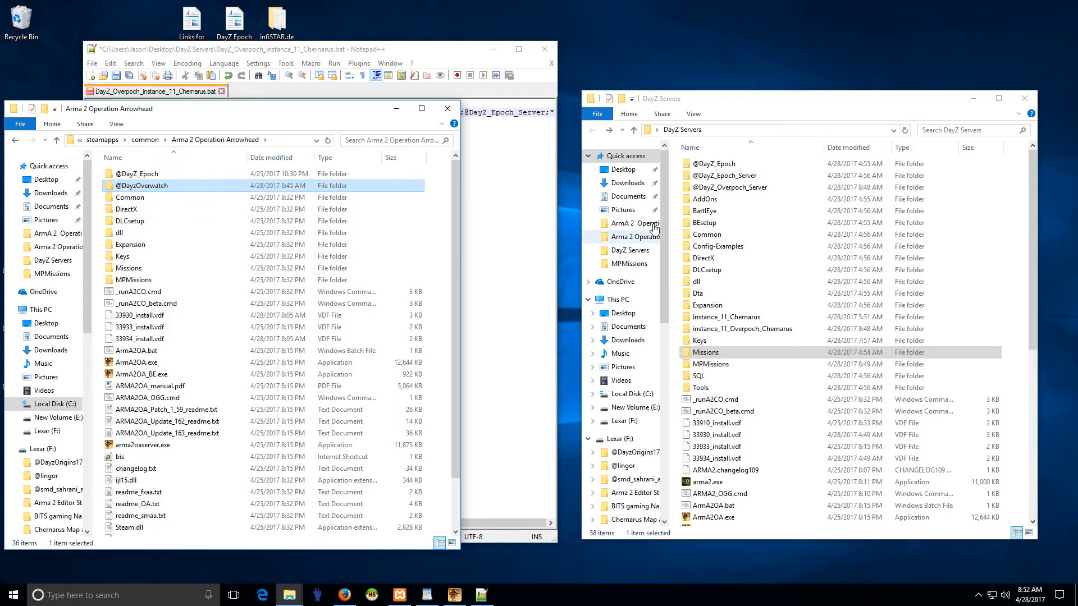
{"action": "right_click", "coordinate": [160, 188]}
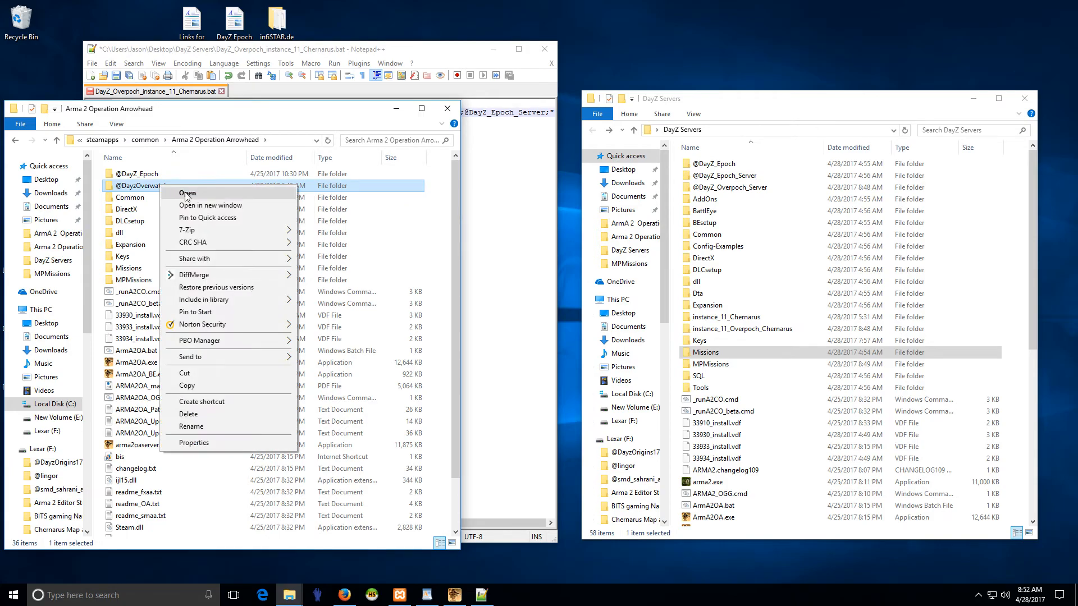
{"action": "left_click", "coordinate": [190, 387]}
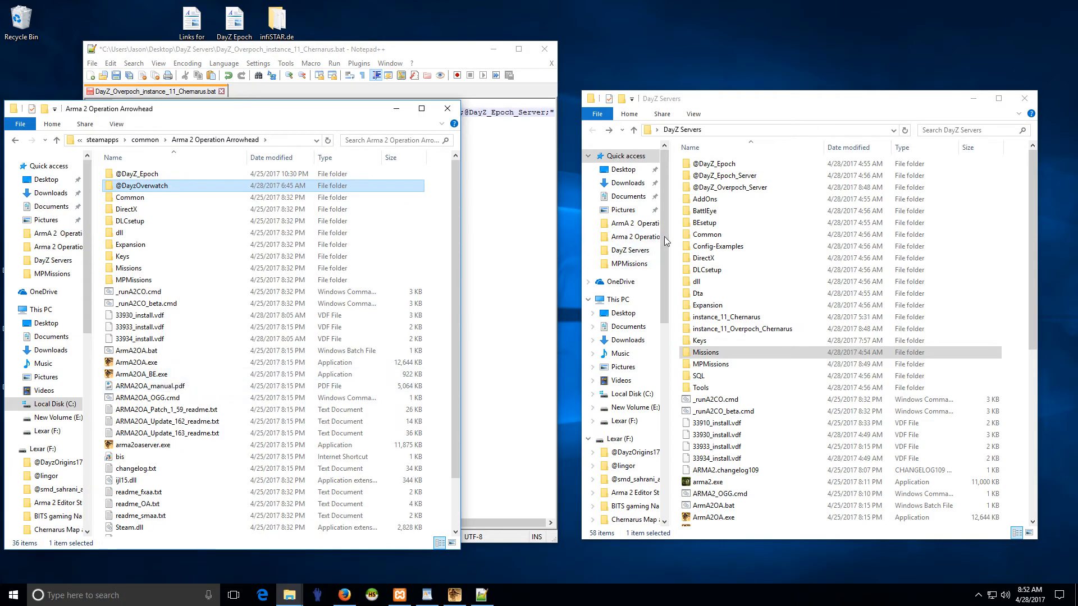
{"action": "right_click", "coordinate": [676, 224]}
{"action": "left_click", "coordinate": [702, 301]}
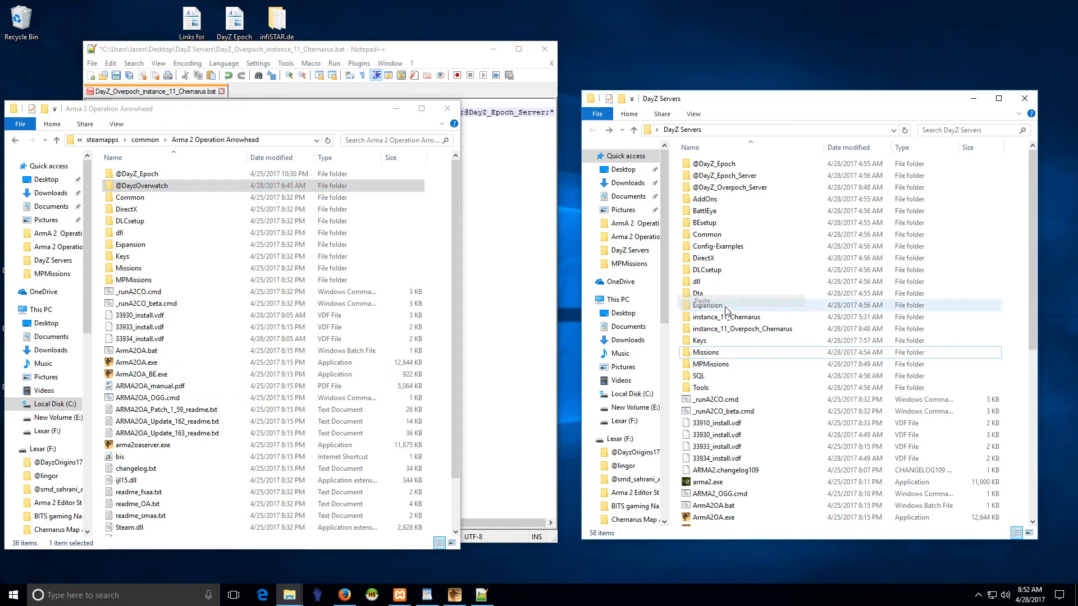
{"action": "left_click", "coordinate": [447, 109]}
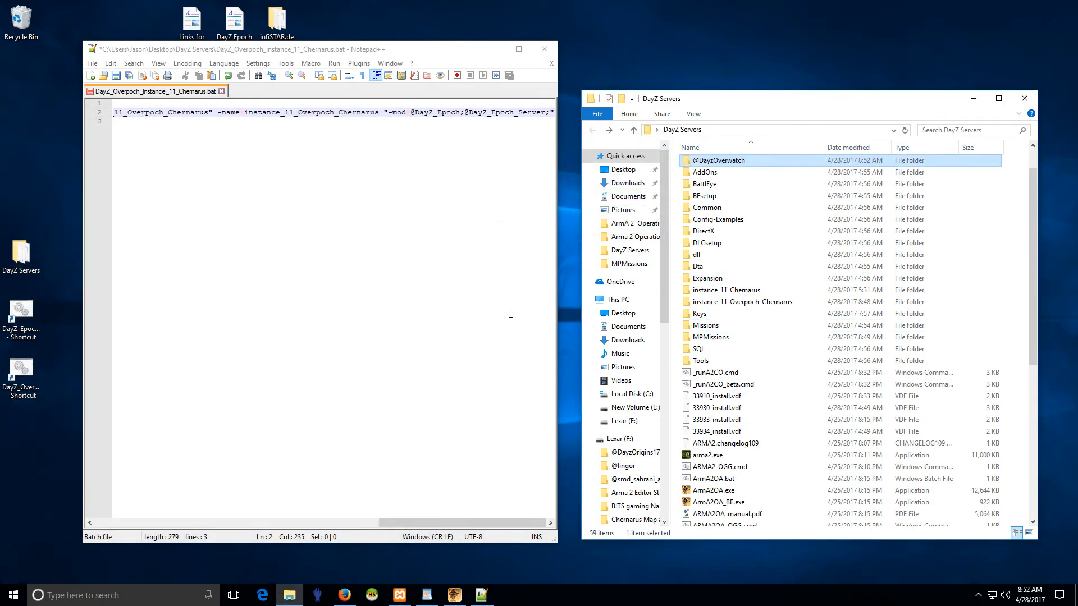
{"action": "scroll", "coordinate": [719, 280], "scroll_direction": "up", "scroll_amount": 1}
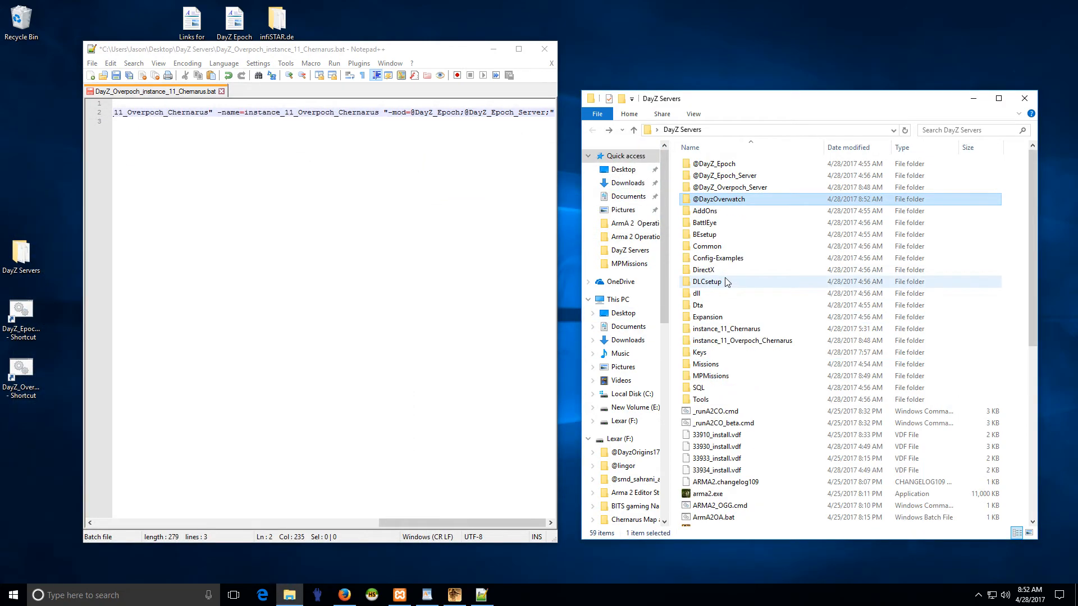
{"action": "right_click", "coordinate": [711, 203]}
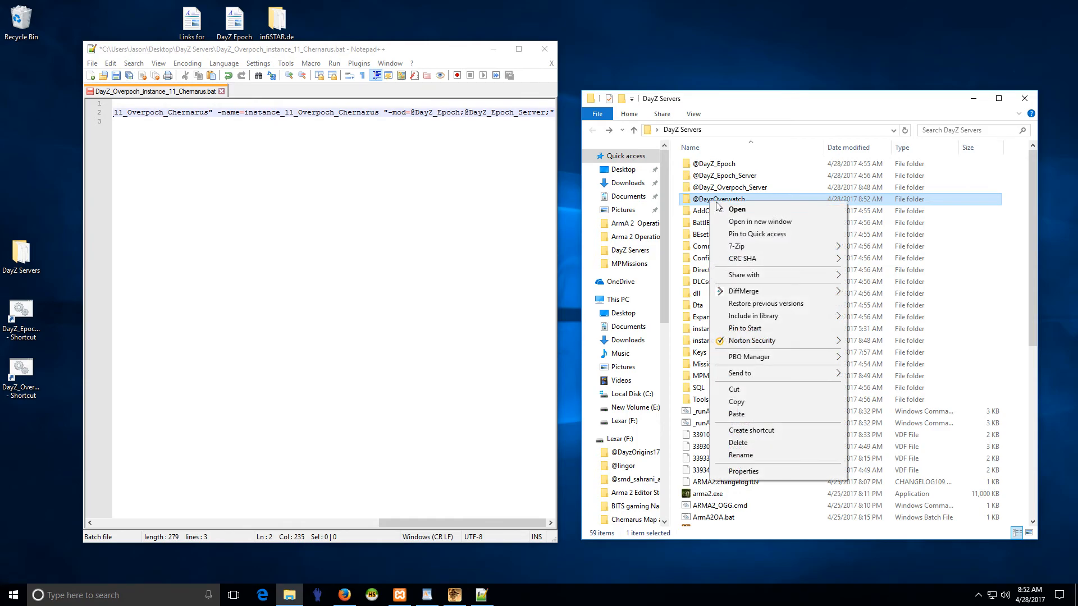
{"action": "left_click", "coordinate": [742, 456]}
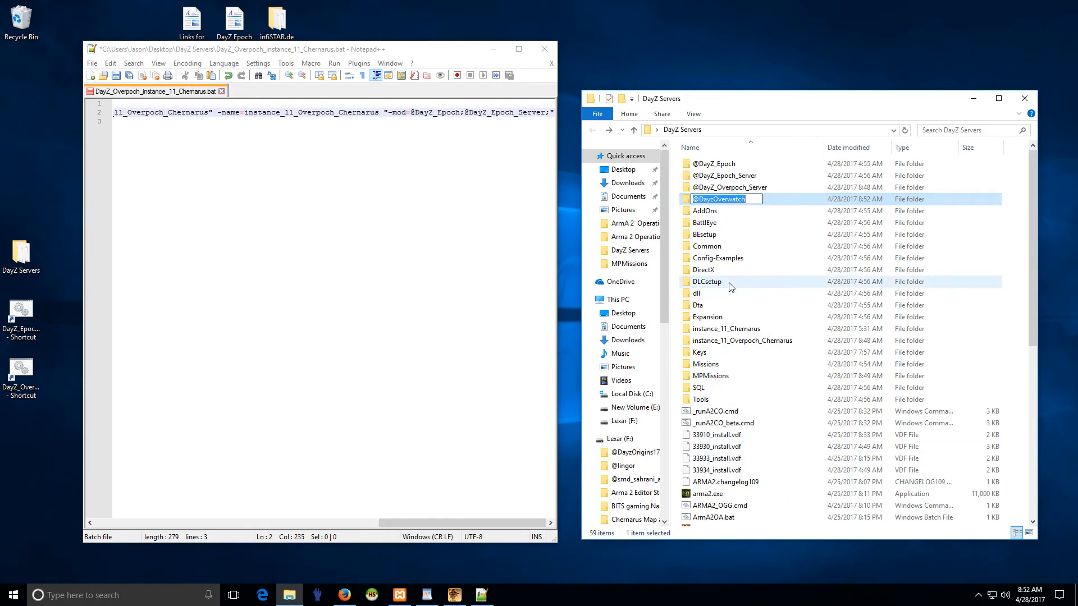
{"action": "left_click", "coordinate": [709, 262]}
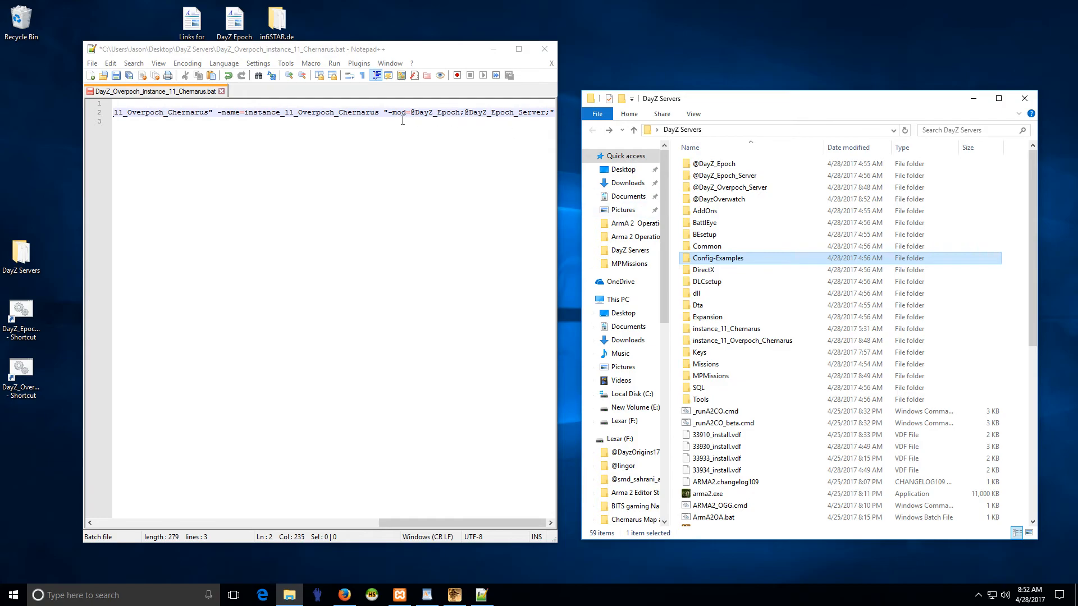
{"action": "left_click", "coordinate": [412, 114]}
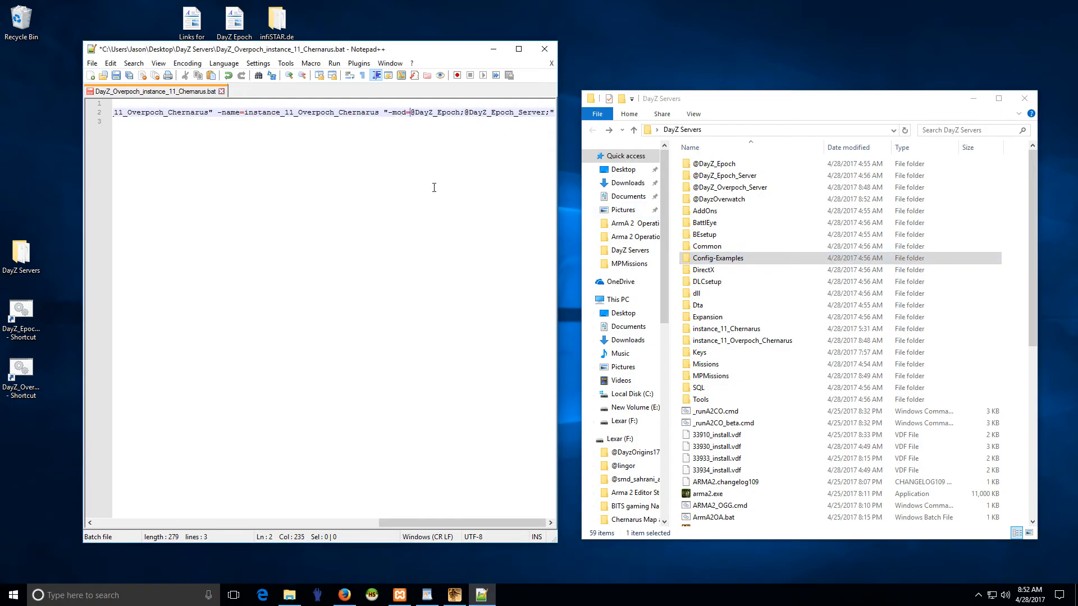
{"action": "key", "text": "ctrl+v"}
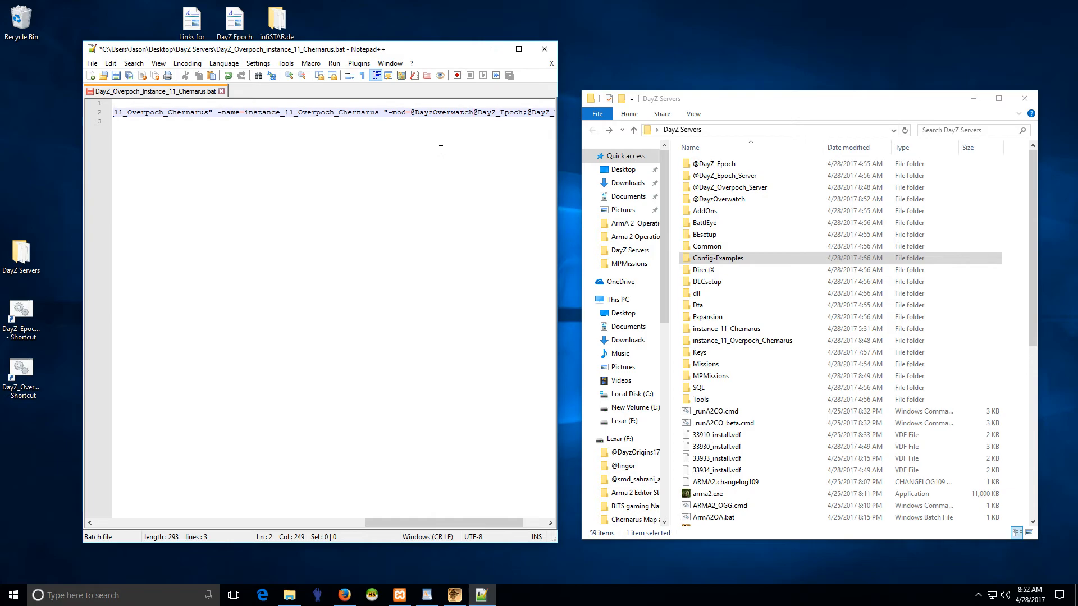
{"action": "type", "text": ";"}
{"action": "left_click_drag", "start_coordinate": [443, 522], "coordinate": [466, 522]}
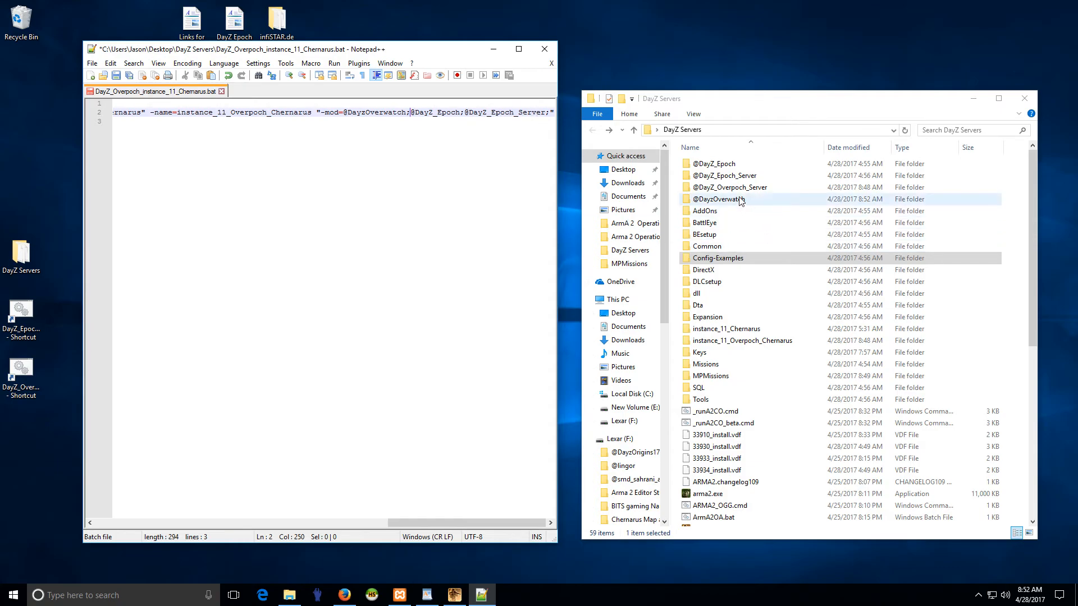
{"action": "left_click", "coordinate": [726, 188]}
{"action": "left_click", "coordinate": [723, 176]}
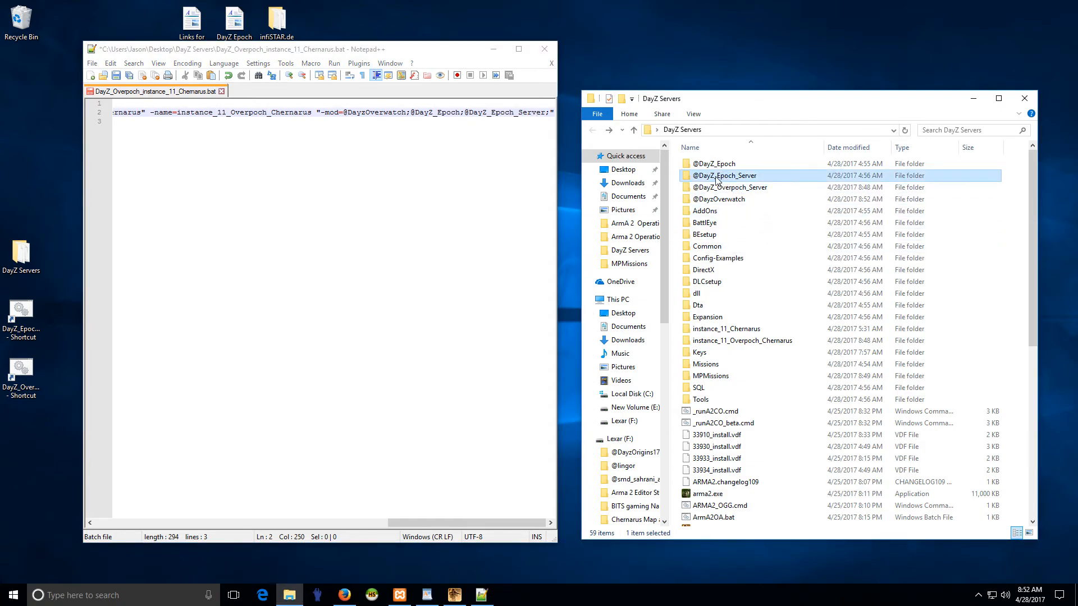
{"action": "left_click", "coordinate": [725, 188]}
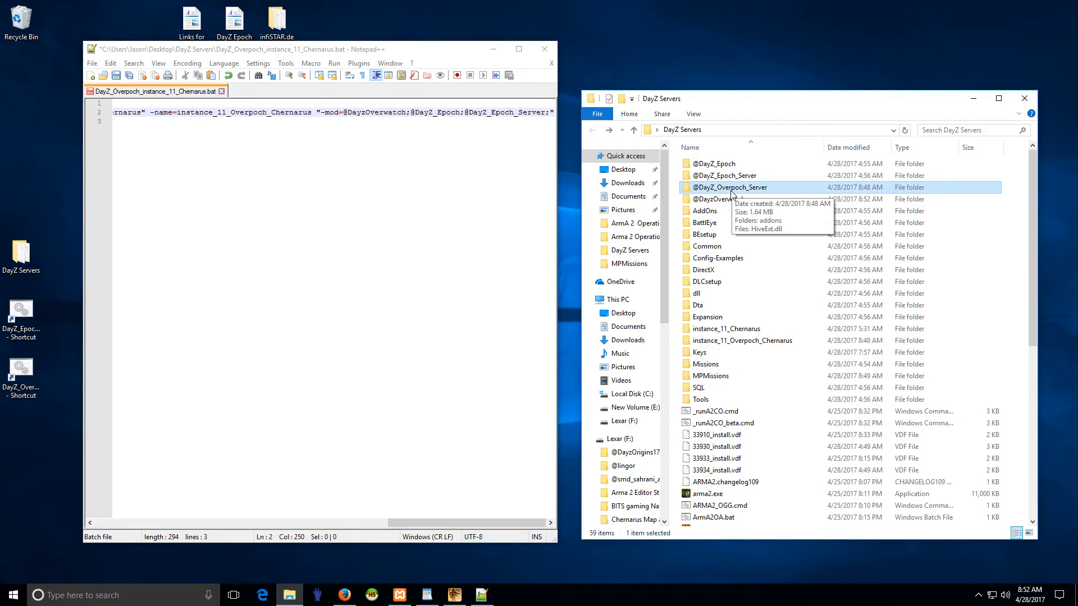
{"action": "left_click", "coordinate": [727, 191]}
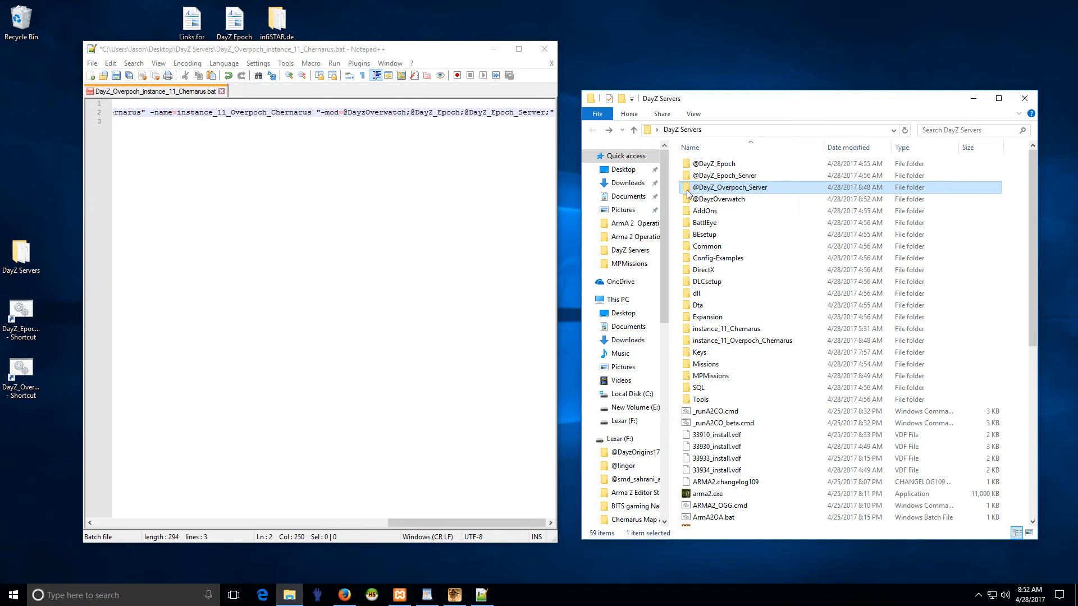
{"action": "left_click", "coordinate": [495, 111]}
{"action": "key", "text": "BackSpace"}
{"action": "type", "text": "Over"}
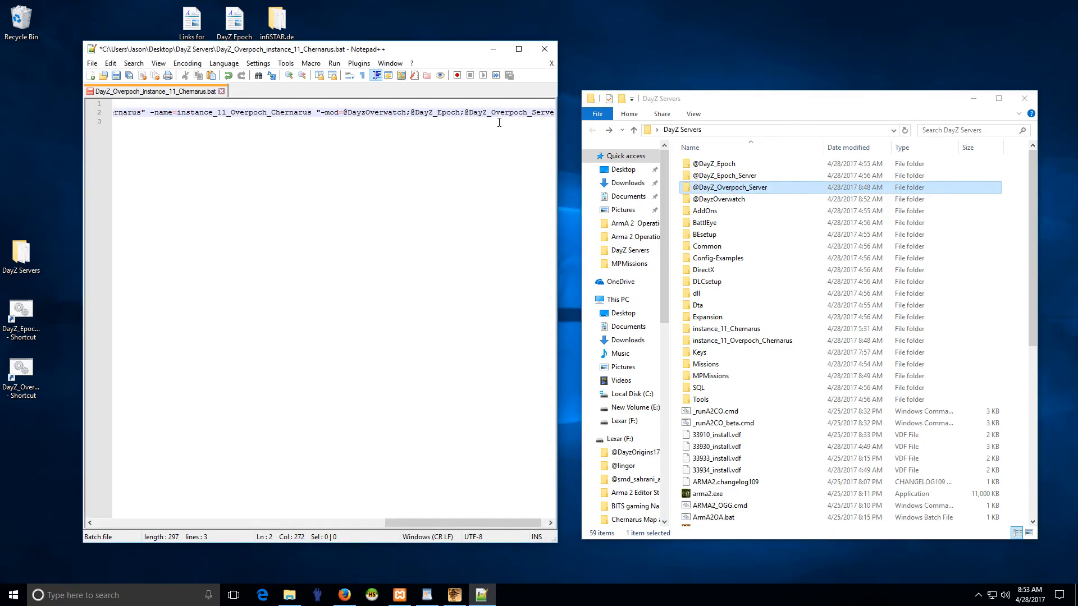